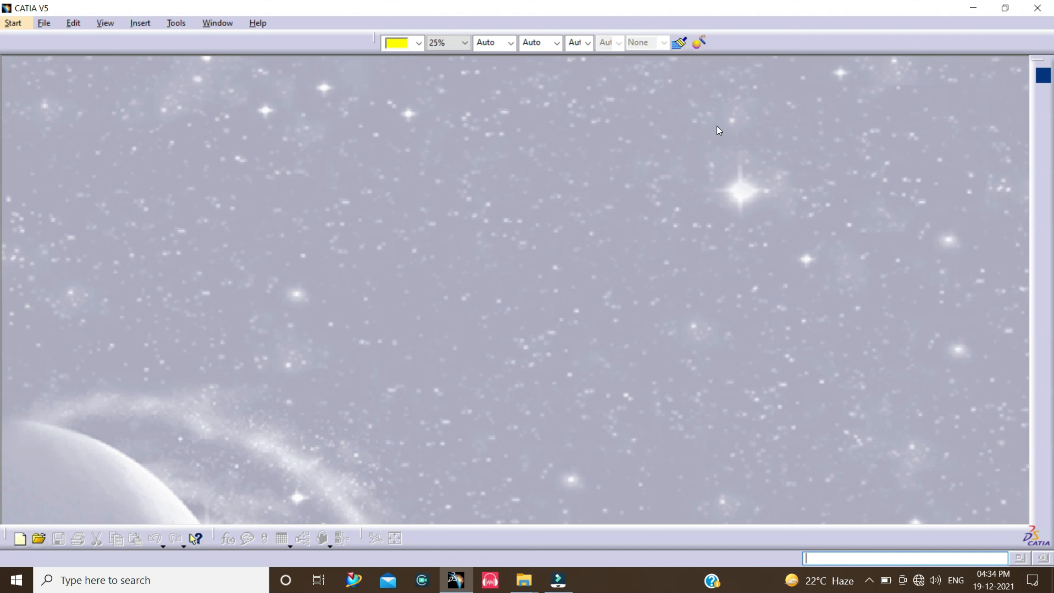
Create a new part named Part1 in the Part Design workbench and open a sketch on the xy plane.
left_click(14, 23)
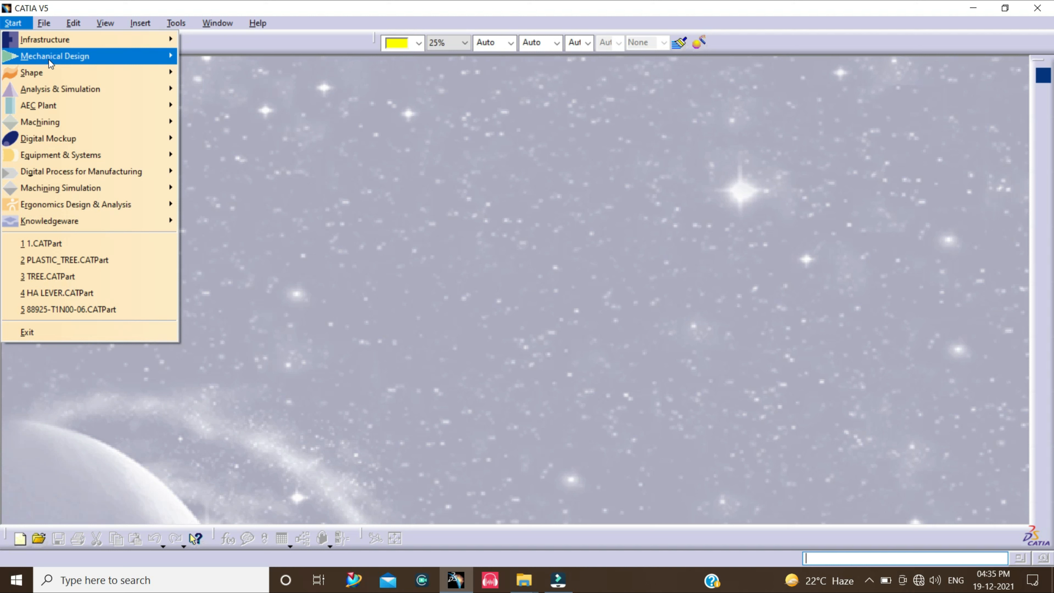
mouse_move(51, 62)
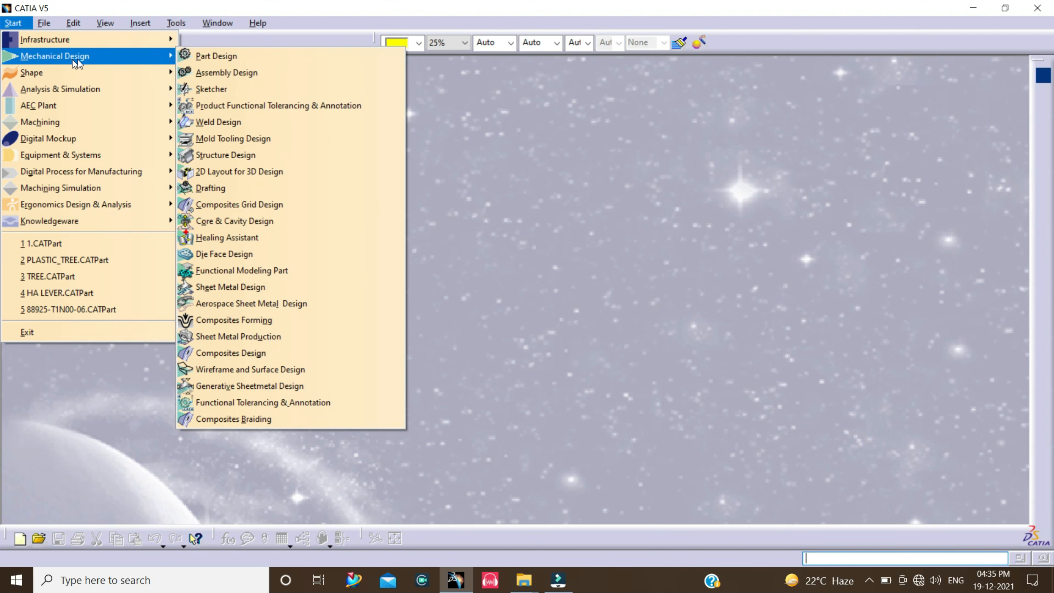
left_click(224, 55)
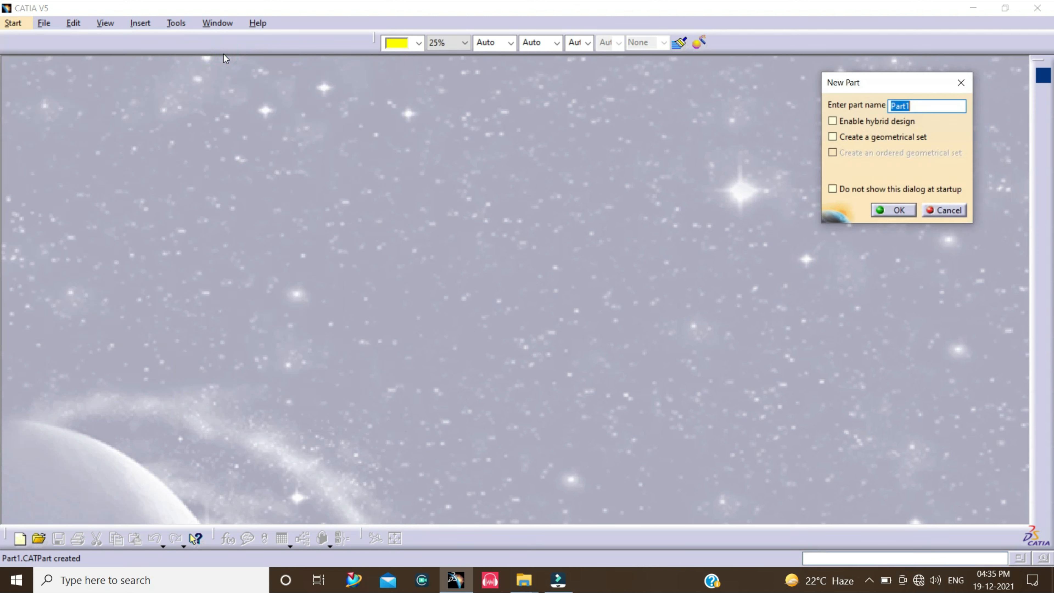
left_click(889, 210)
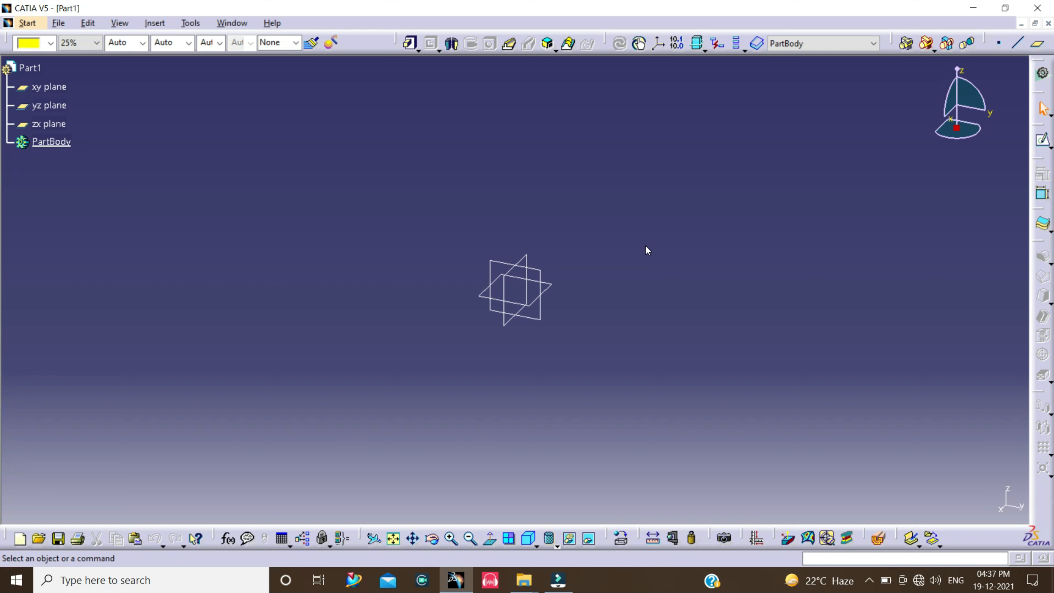
left_click(1044, 142)
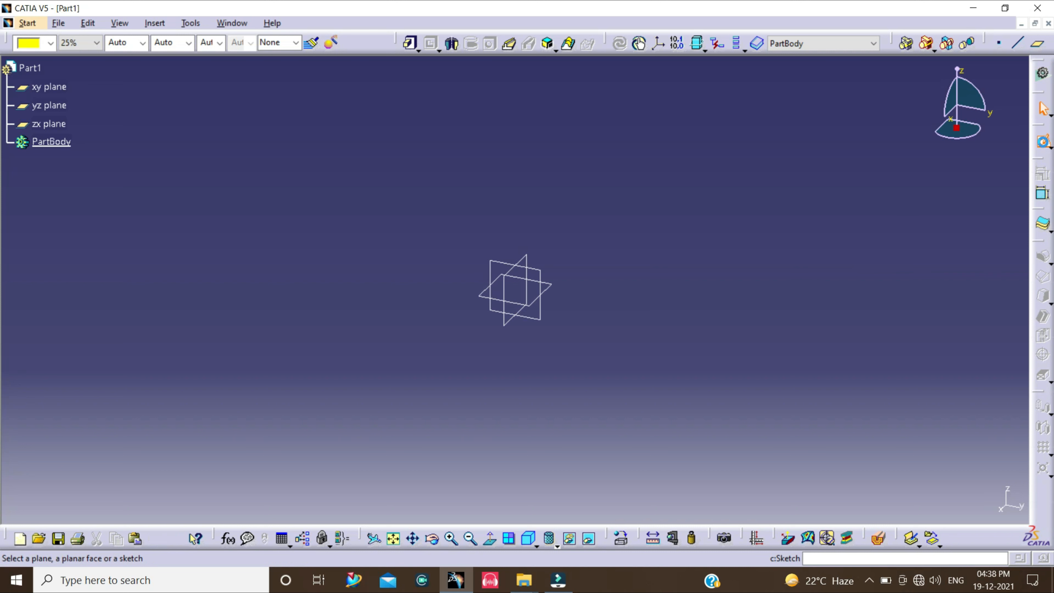
left_click(552, 291)
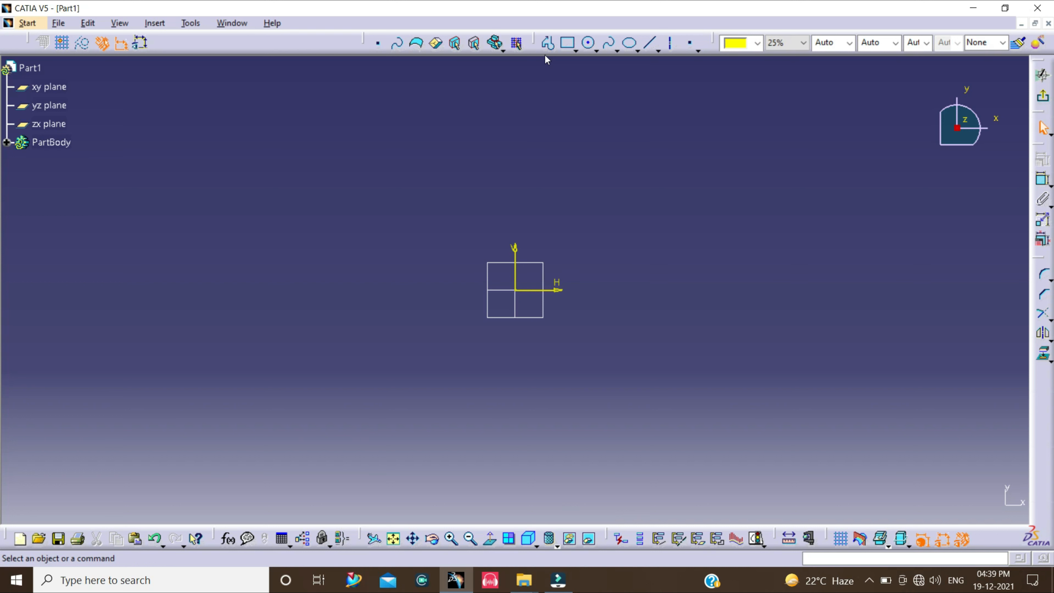
Sketch a closed Y-shaped profile about 114 mm high, with a base about 60 mm wide on the H axis and a rectangular notch in the upper edge.
left_click(550, 43)
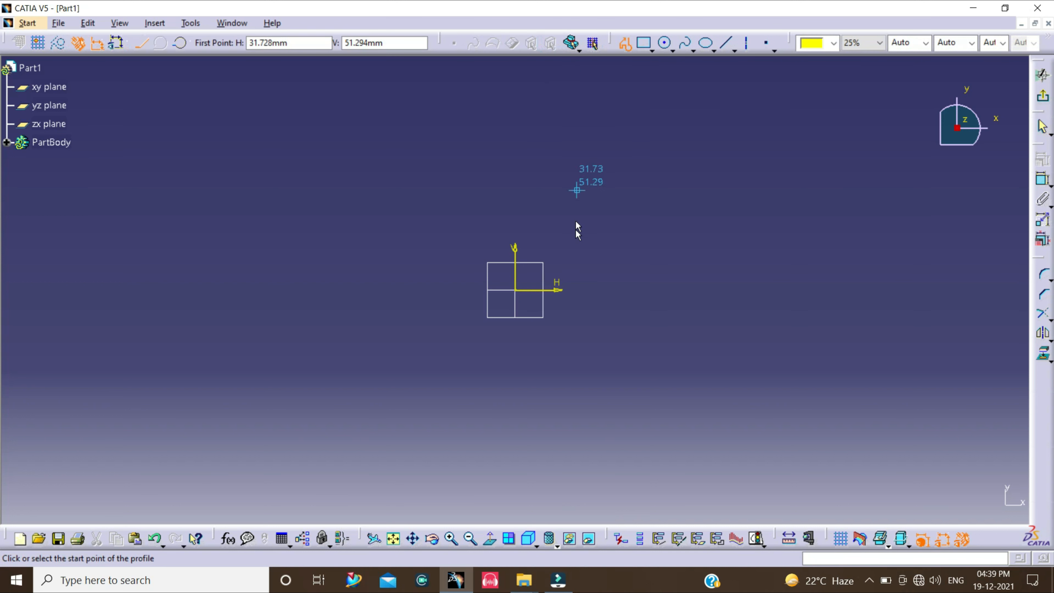
left_click(568, 290)
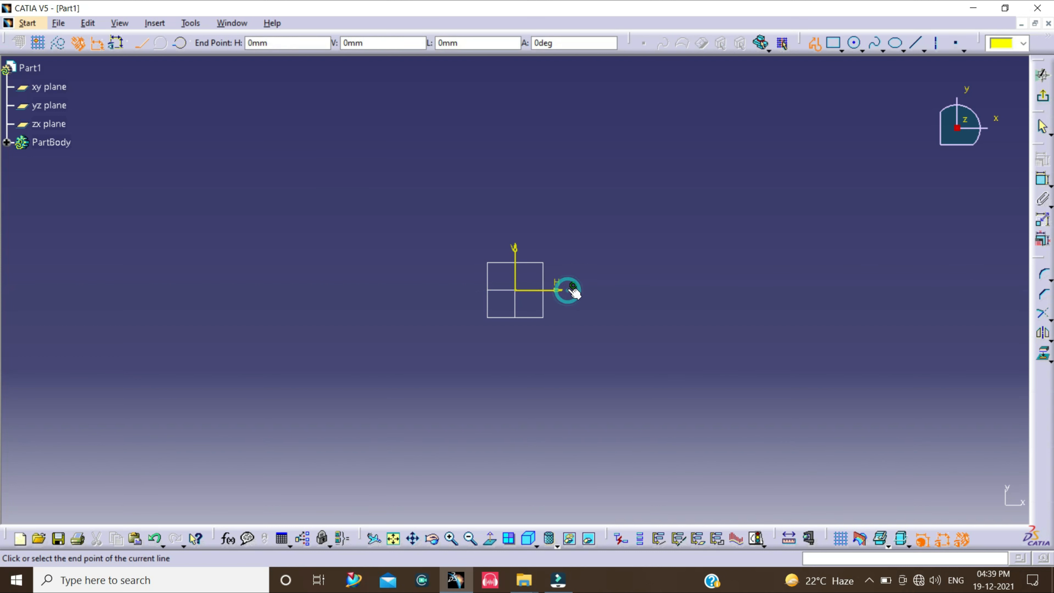
left_click(569, 216)
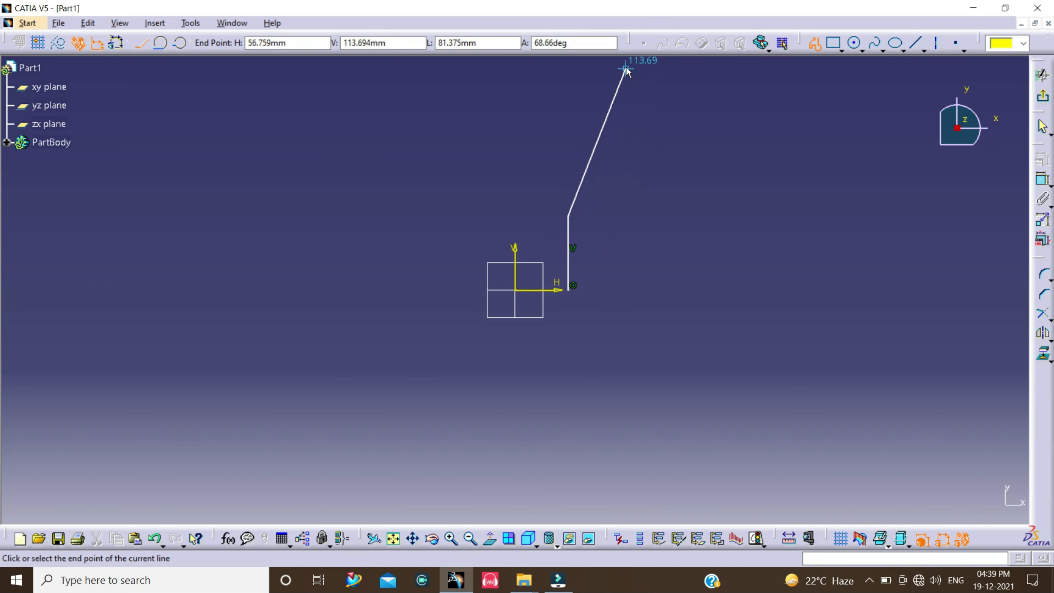
left_click(626, 69)
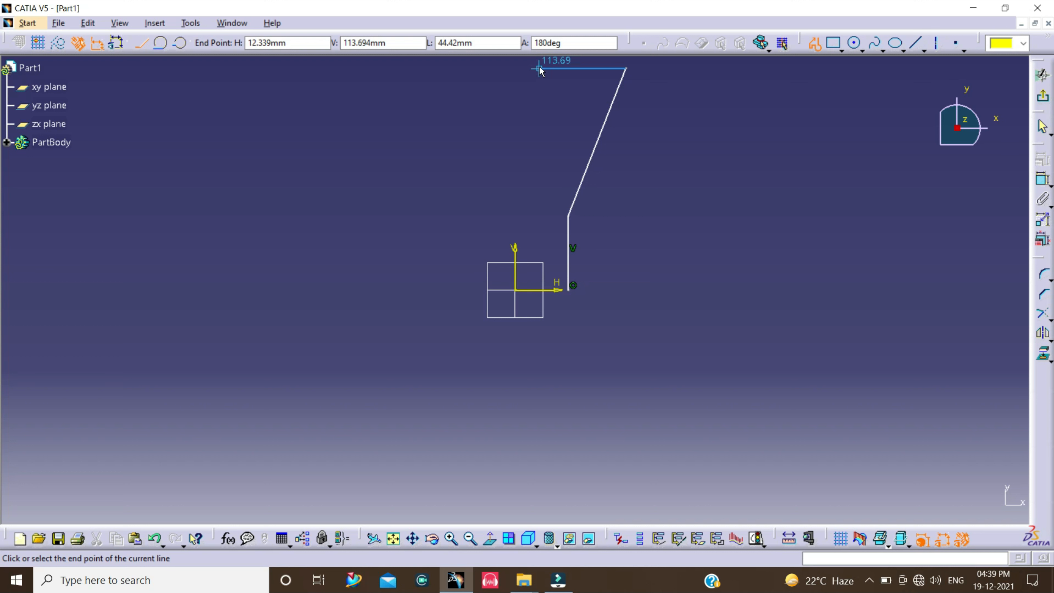
left_click(531, 70)
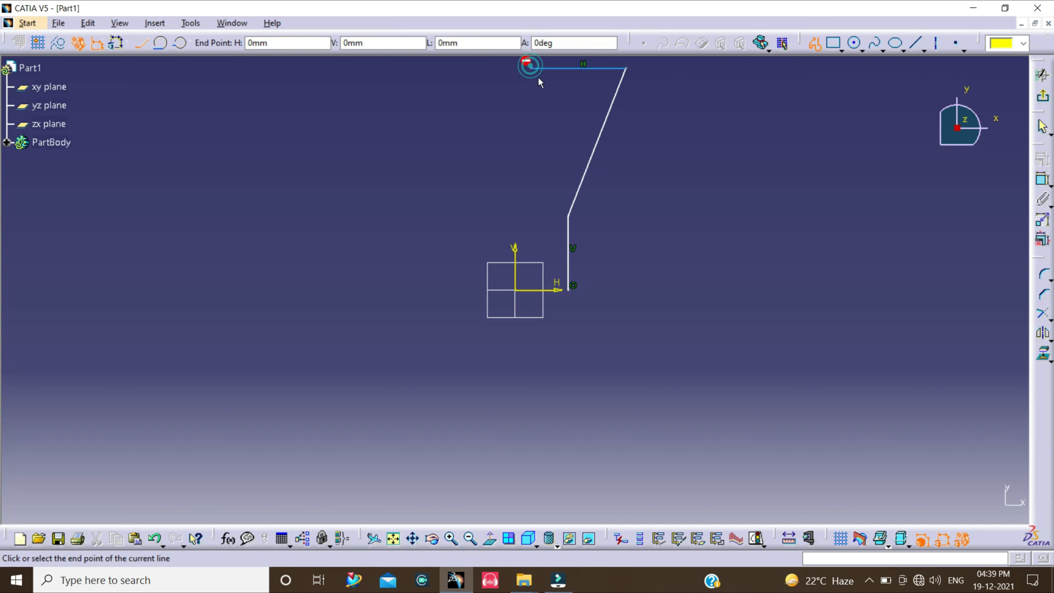
left_click(531, 125)
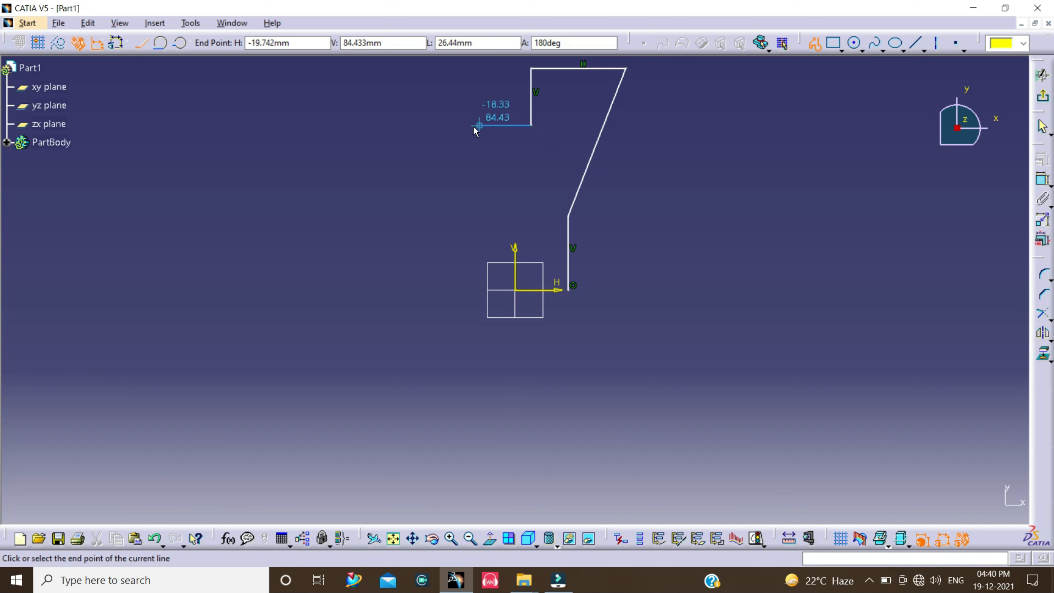
left_click(470, 125)
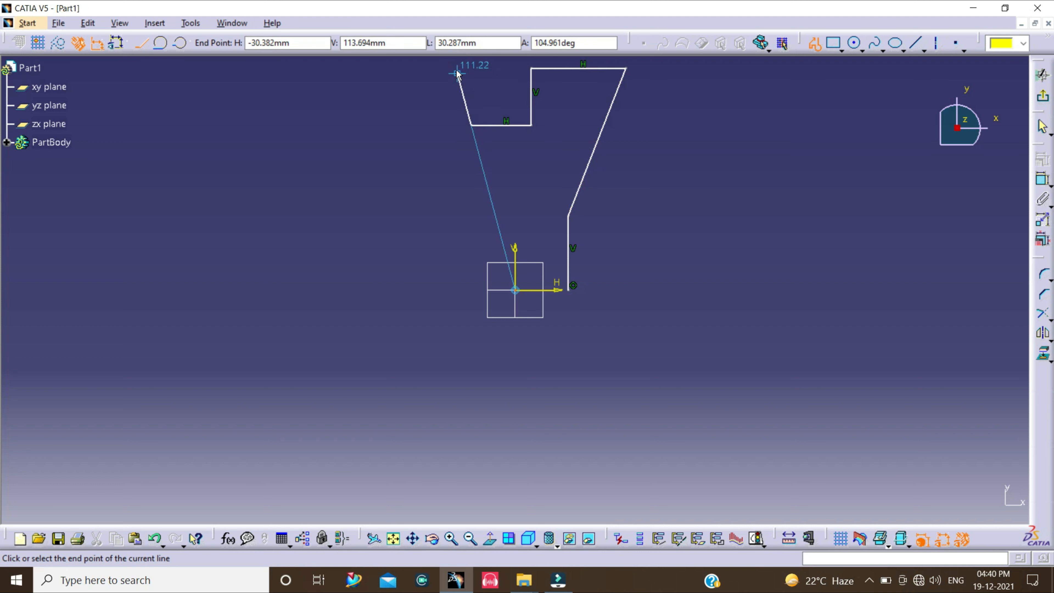
left_click(471, 69)
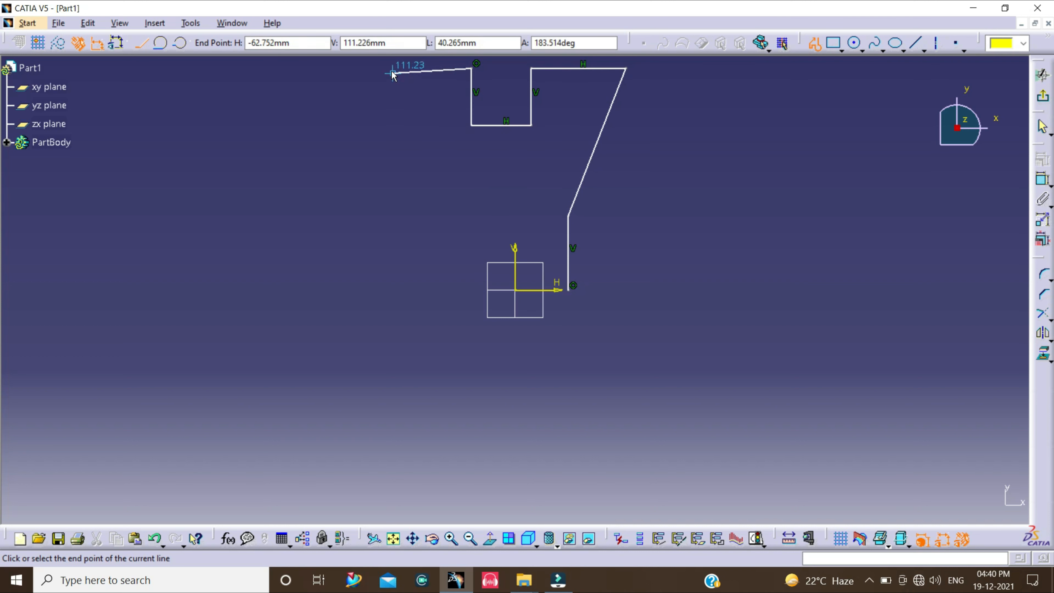
left_click(402, 69)
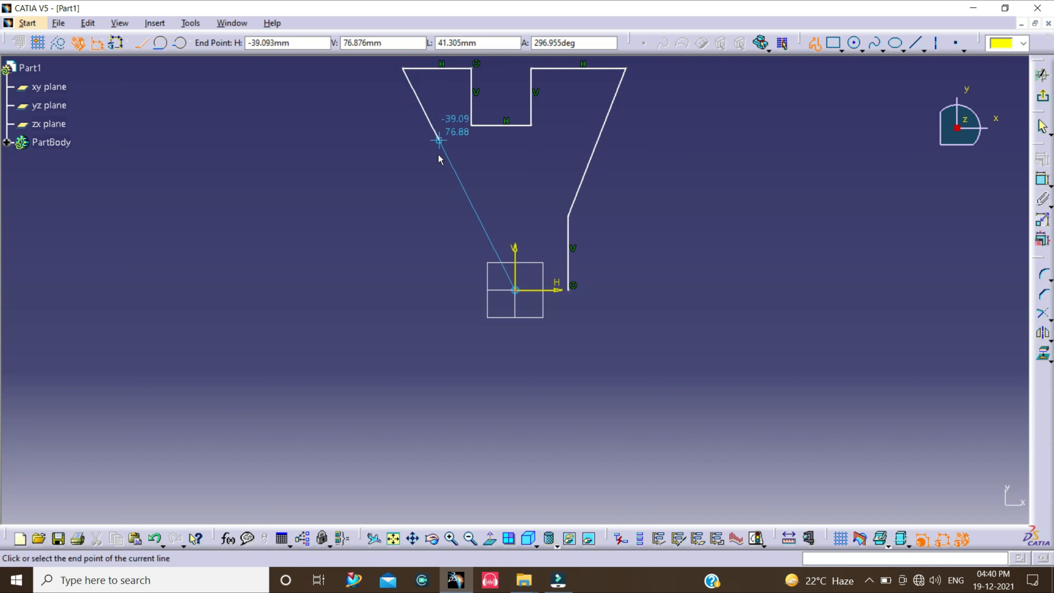
left_click(449, 217)
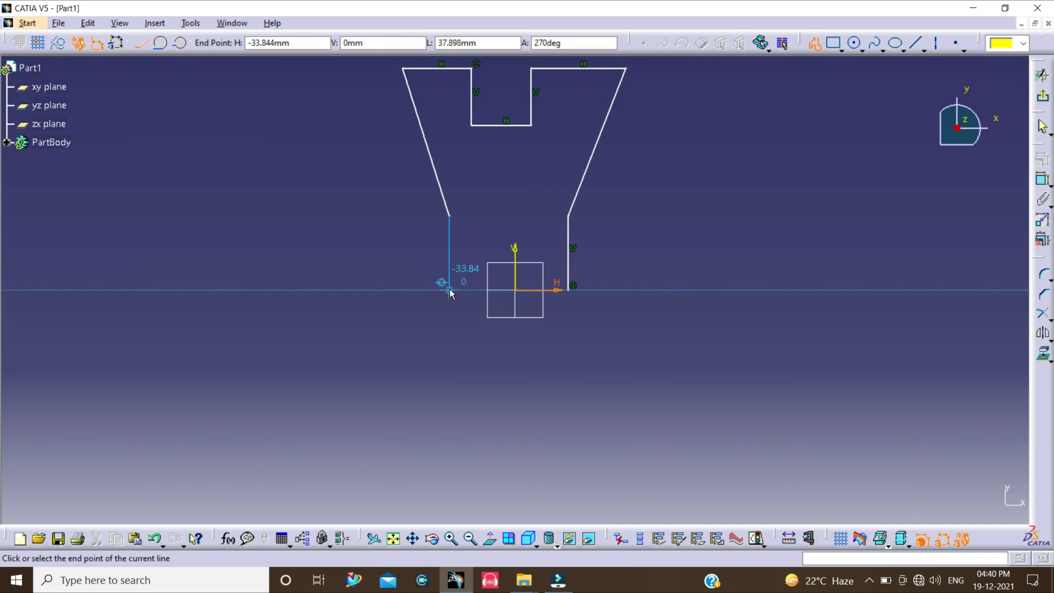
left_click(449, 290)
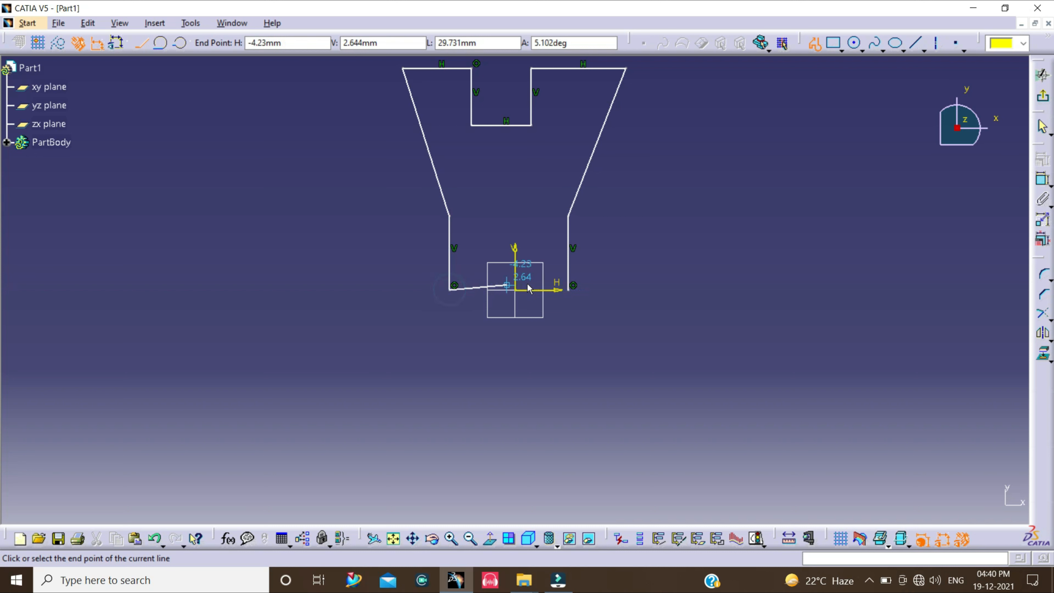
left_click(569, 290)
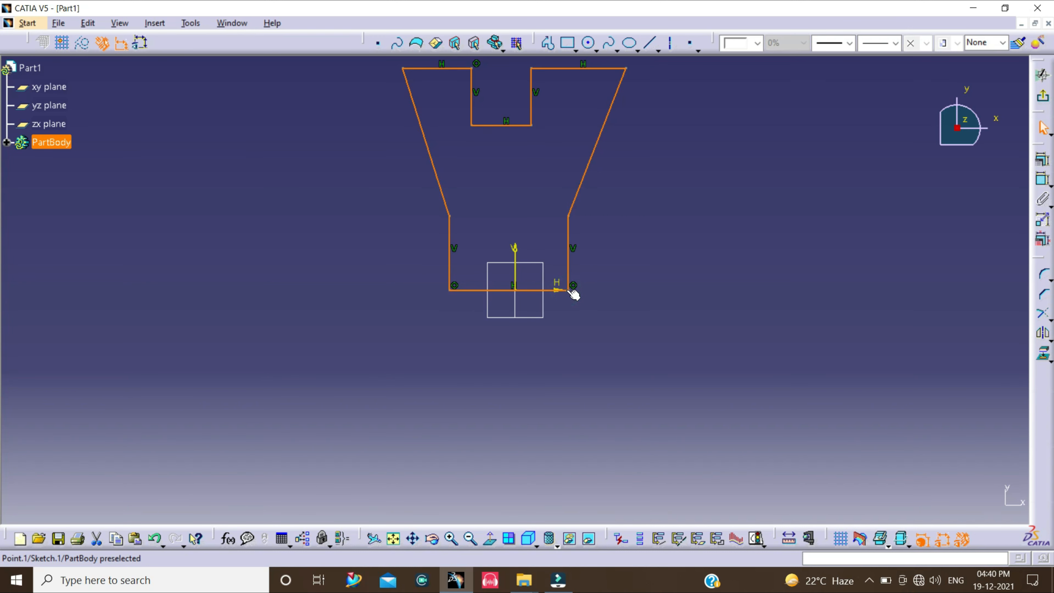
left_click(583, 310)
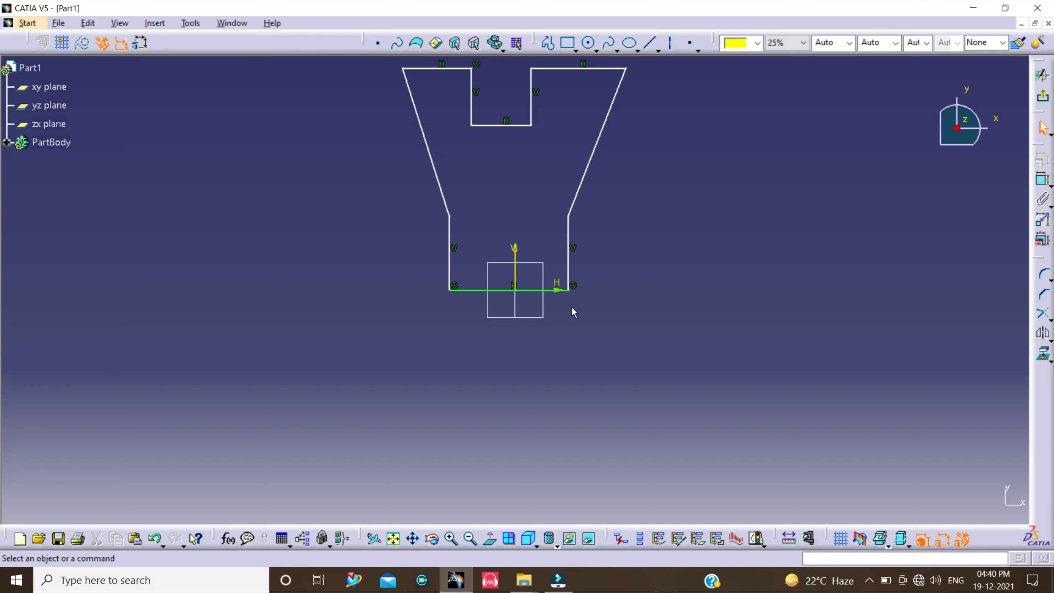
Dimension the overall height between the profile's base line and upper edge, and set it to 128 mm.
mouse_move(561, 313)
middle_mouse_down()
mouse_move(561, 391)
mouse_move(568, 367)
middle_mouse_up()
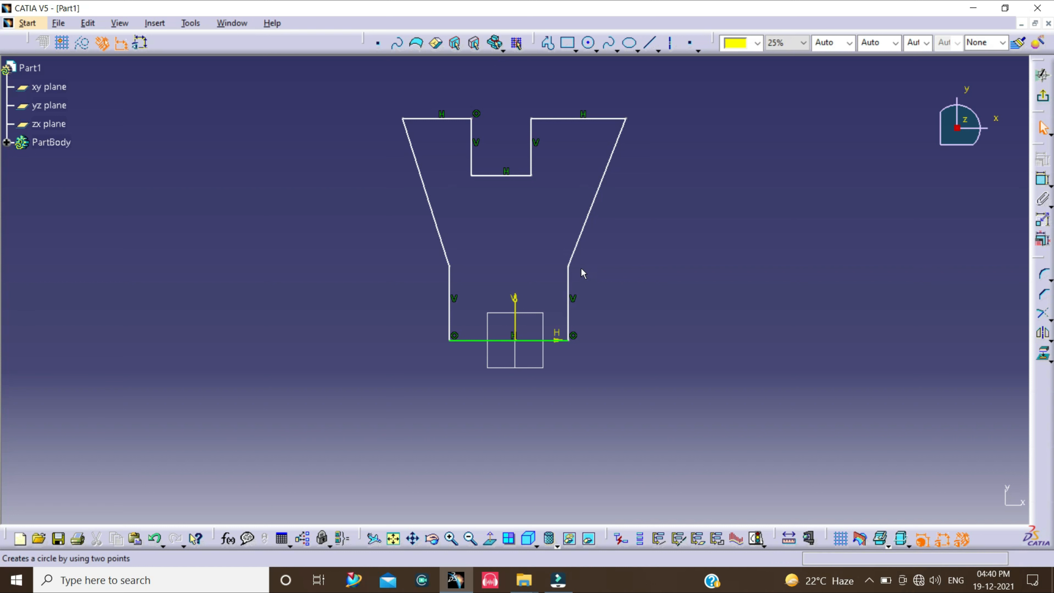
left_click(1044, 182)
left_click(1039, 187)
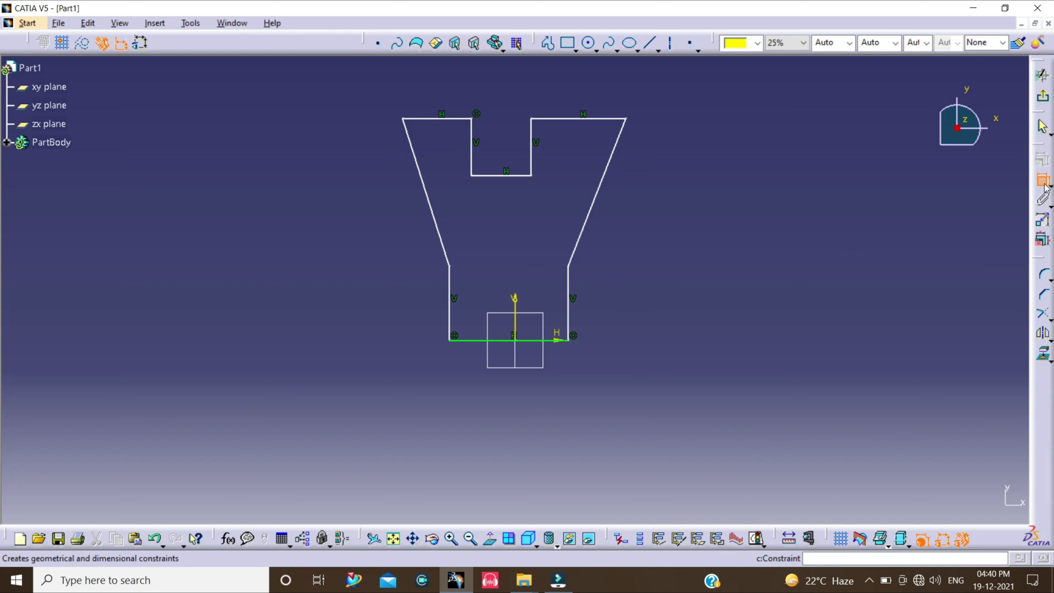
left_click(543, 341)
left_click(587, 124)
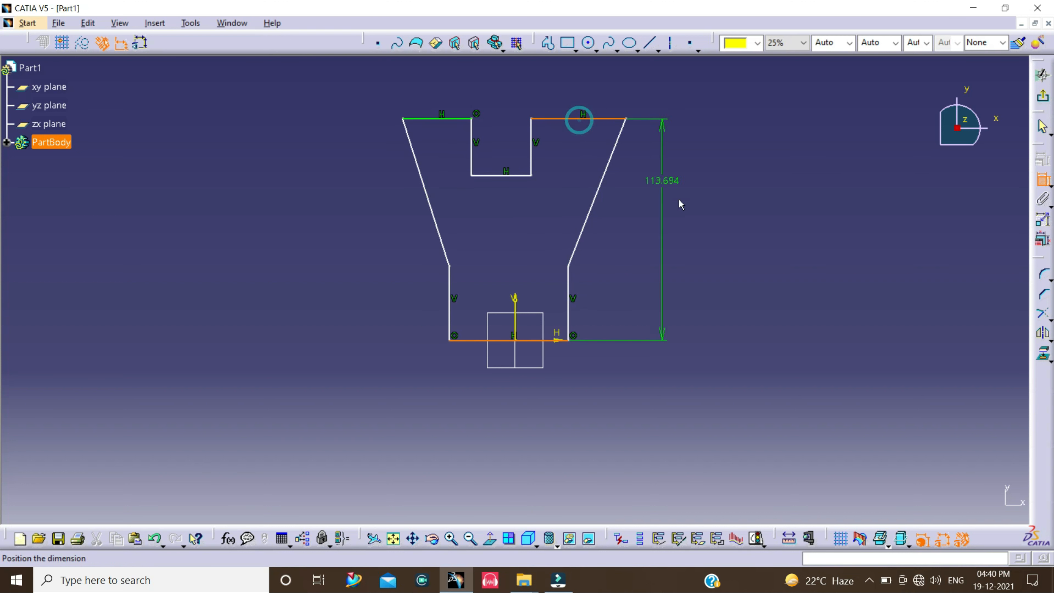
left_click(701, 247)
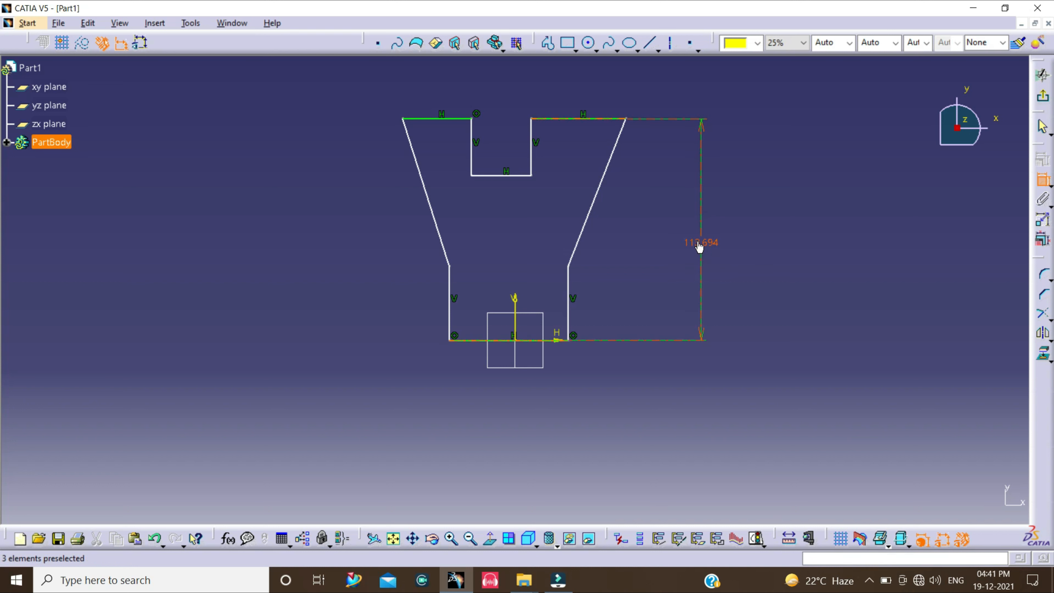
double_click(697, 242)
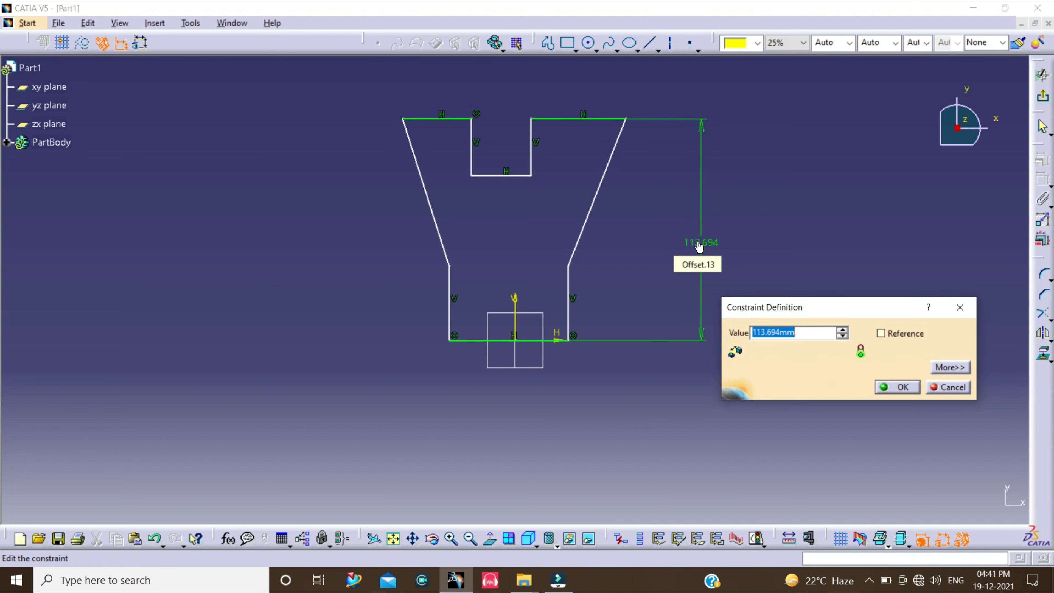
type("128")
key("Return")
middle_click_drag(699, 248, 671, 268)
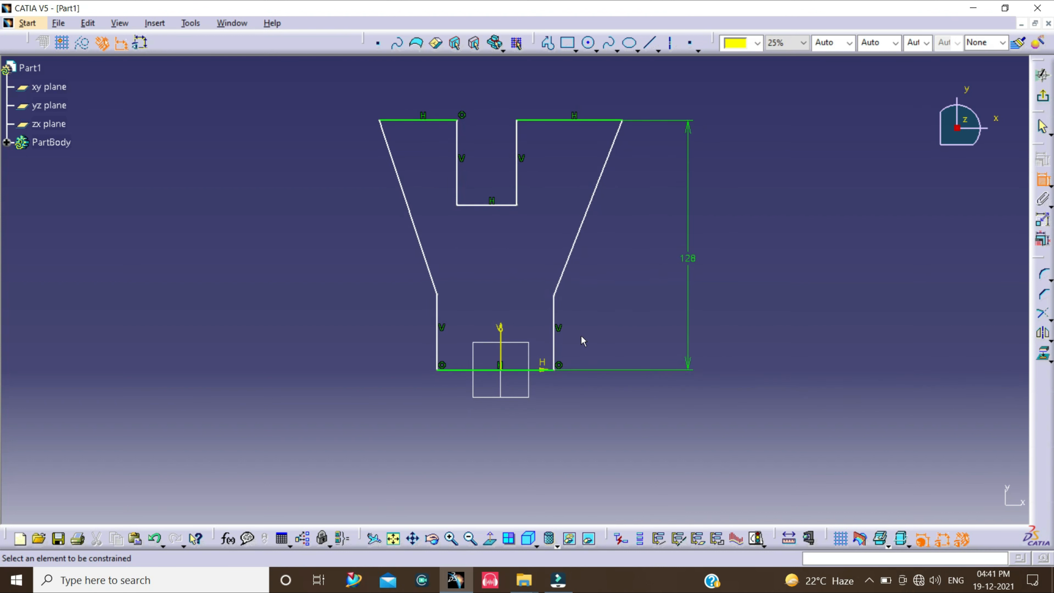
Constrain the profile's two lower vertical sides to be symmetric about the V axis.
left_click(555, 344)
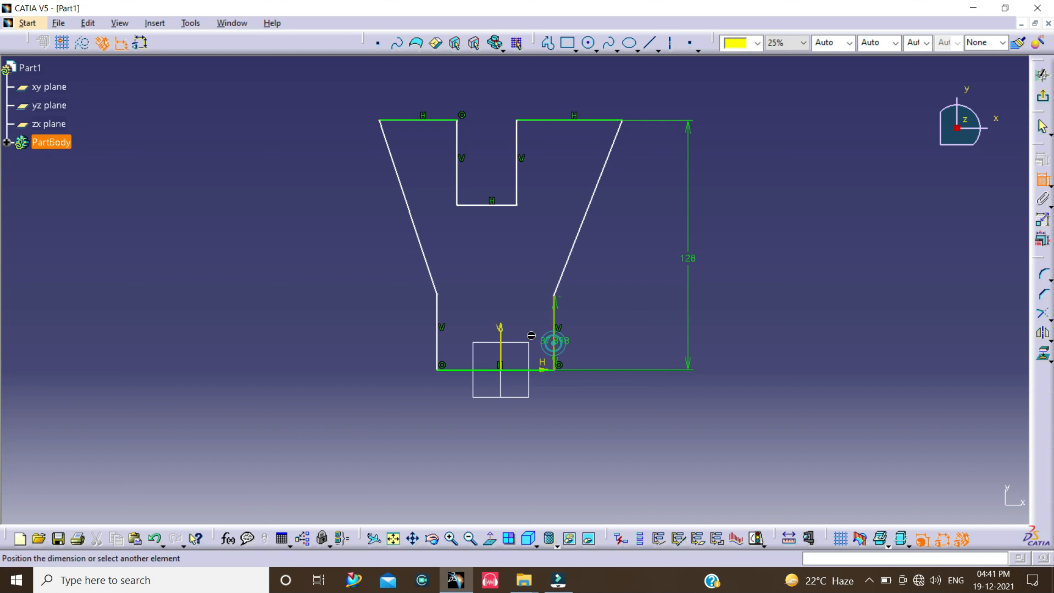
left_click(438, 335)
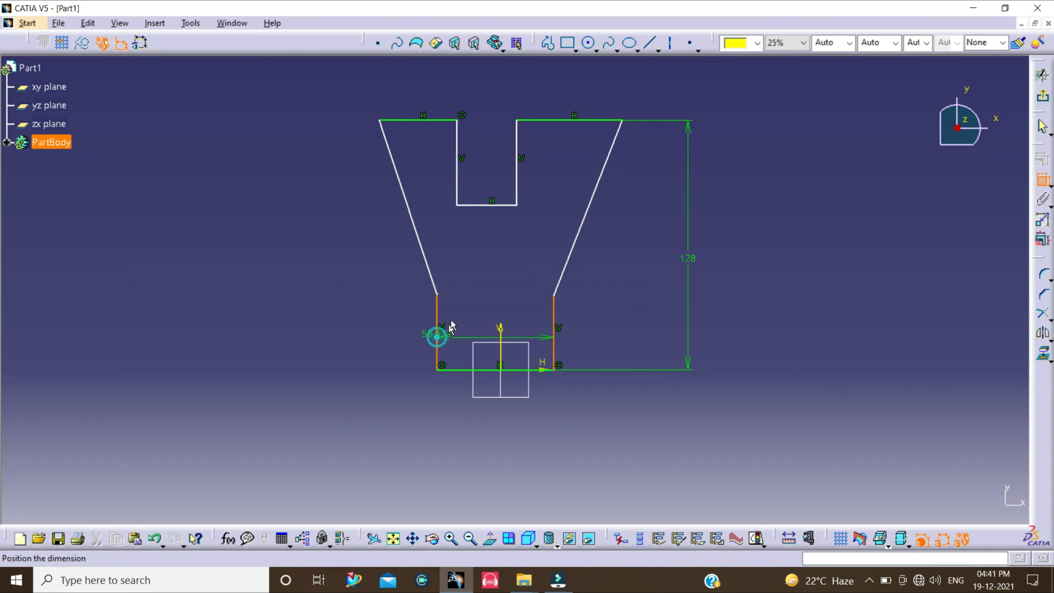
right_click(498, 269)
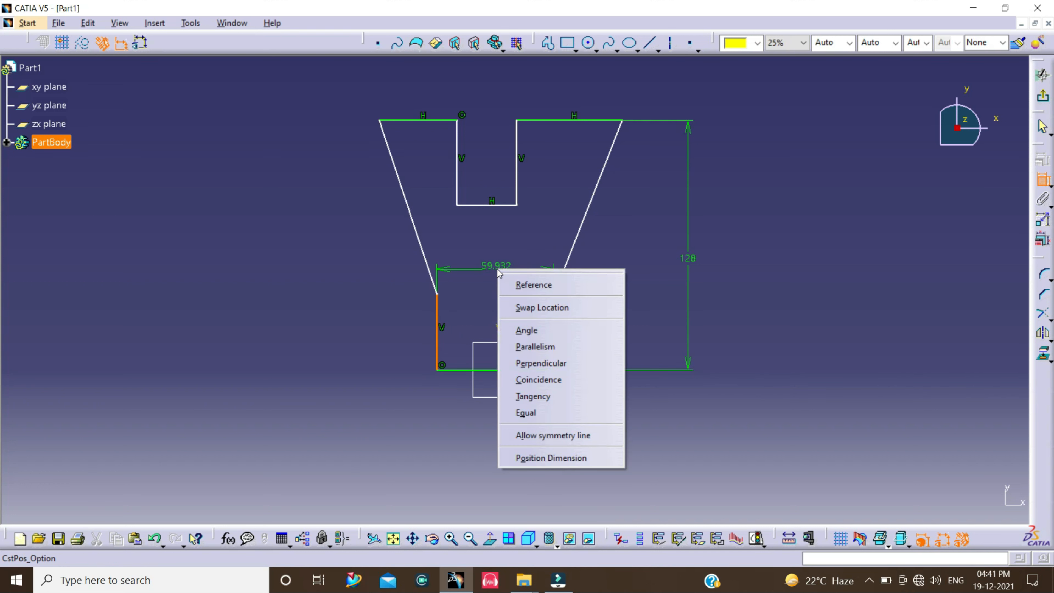
left_click(569, 436)
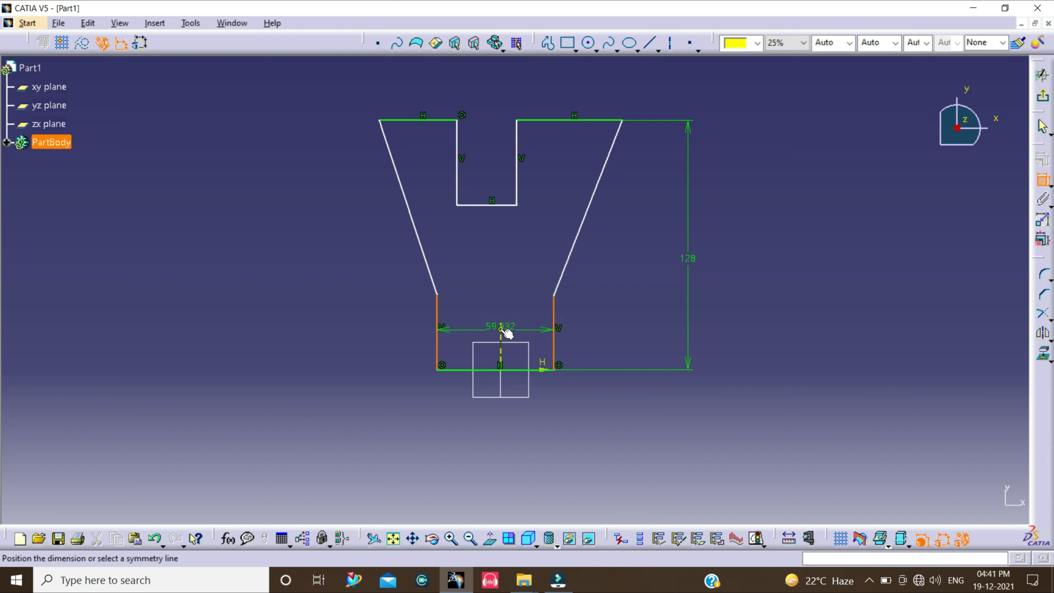
left_click(501, 329)
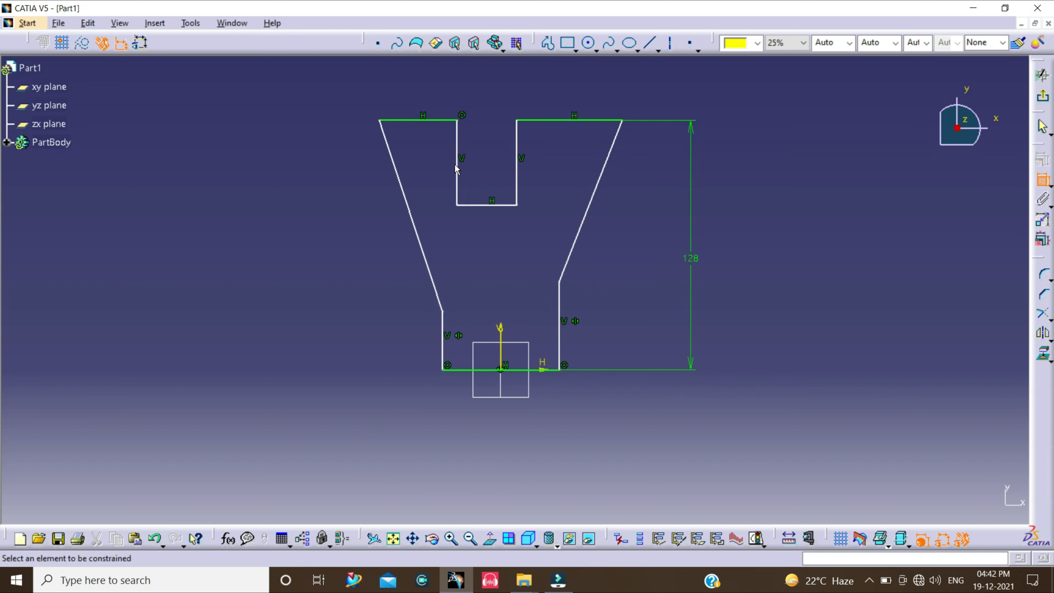
Constrain the two vertical sides of the notch to be symmetric about the V axis.
left_click(458, 168)
left_click(517, 160)
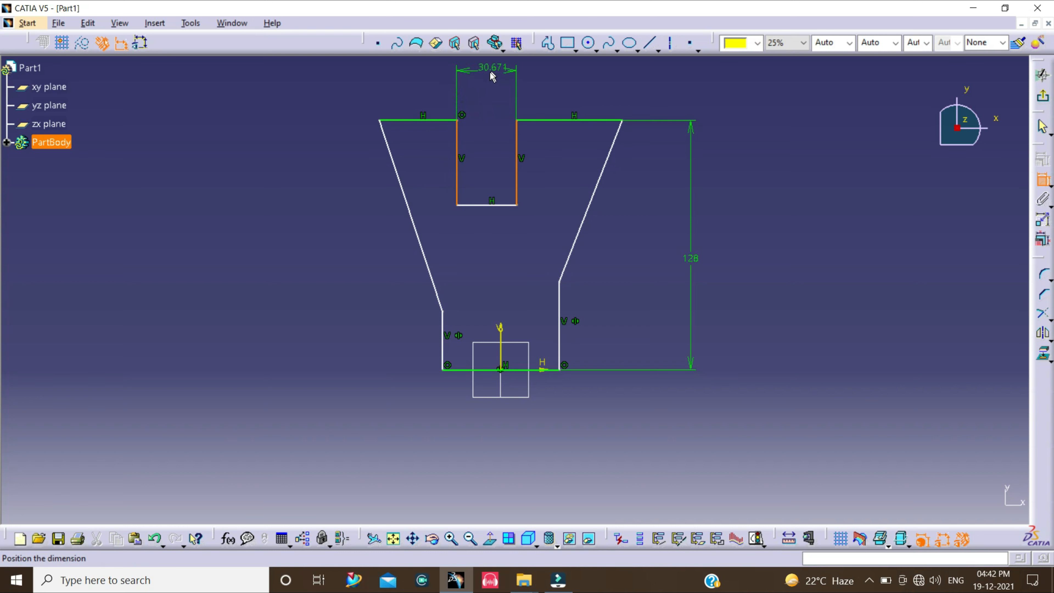
right_click(484, 86)
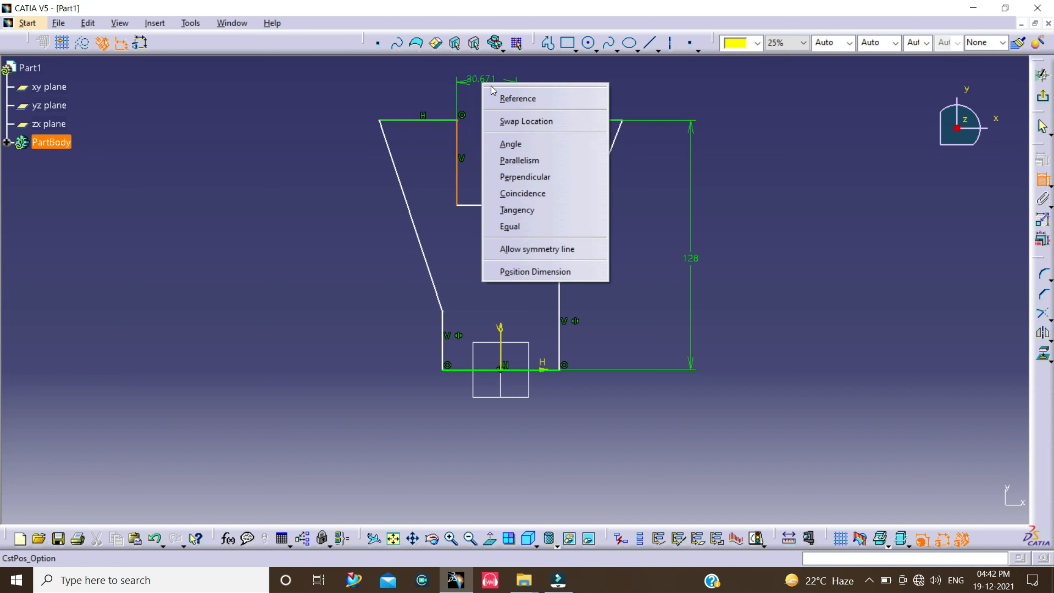
left_click(520, 250)
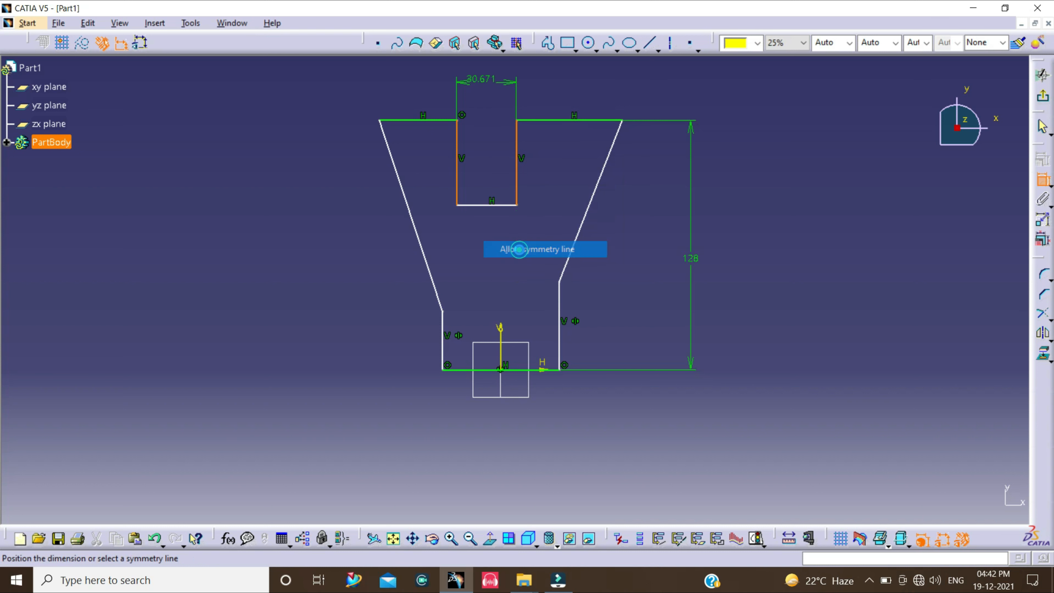
left_click(501, 329)
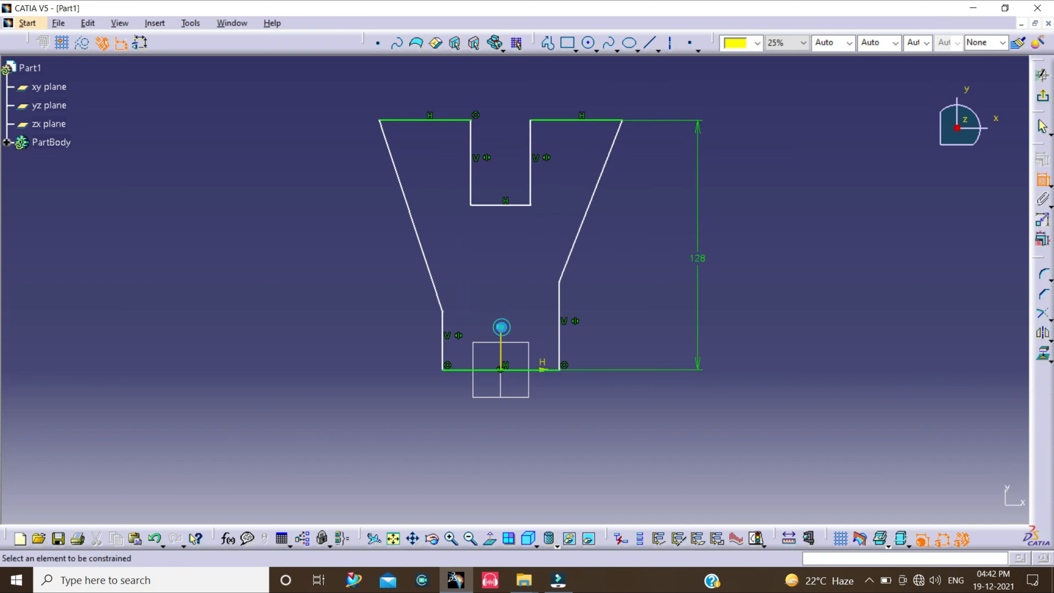
Dimension the angle between the profile's two slanted sides and set it to 30 degrees.
left_click(410, 205)
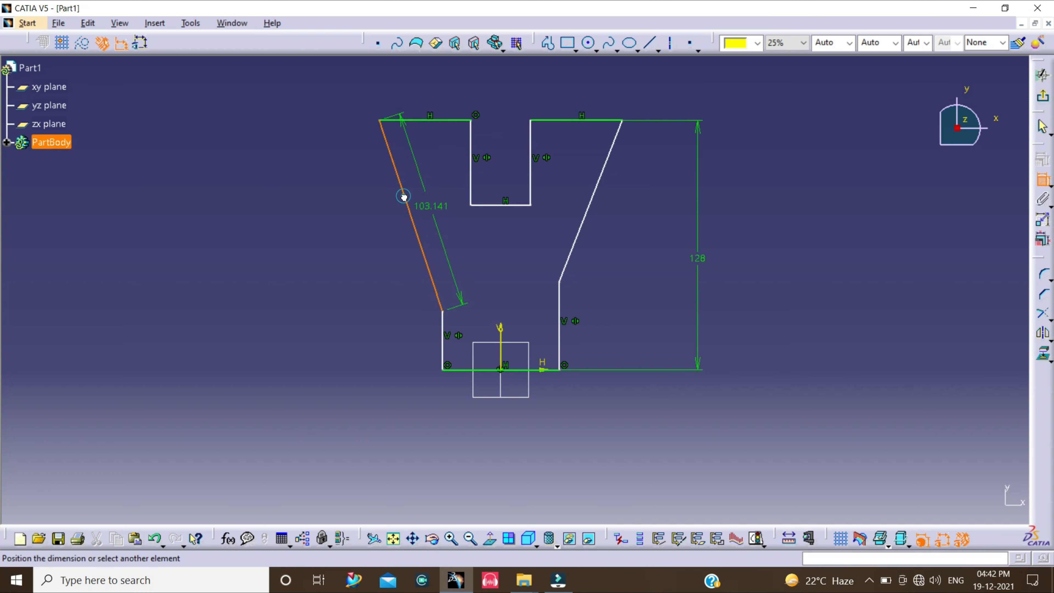
left_click(588, 221)
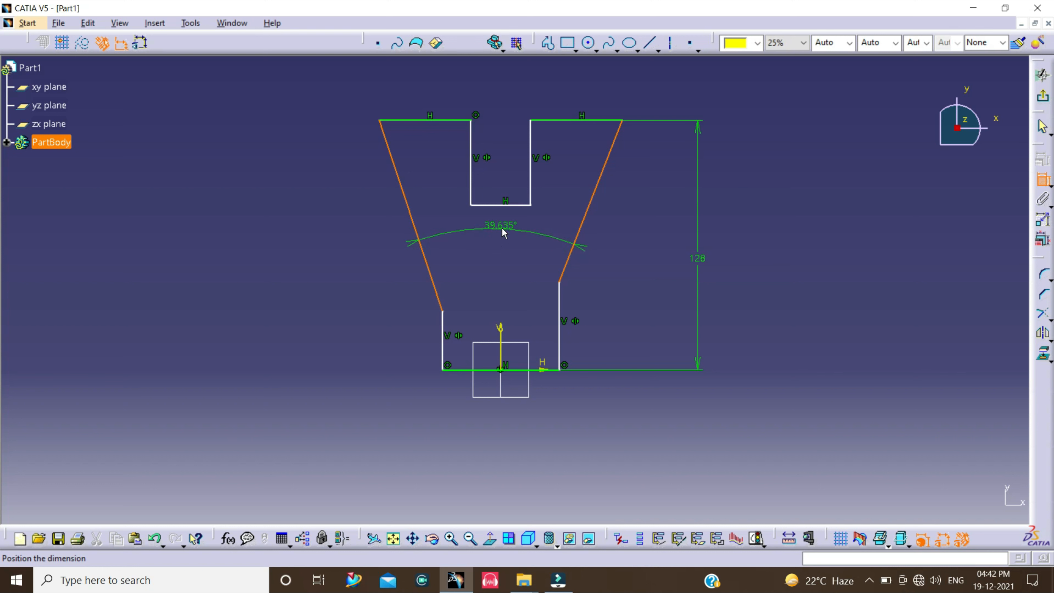
left_click(502, 228)
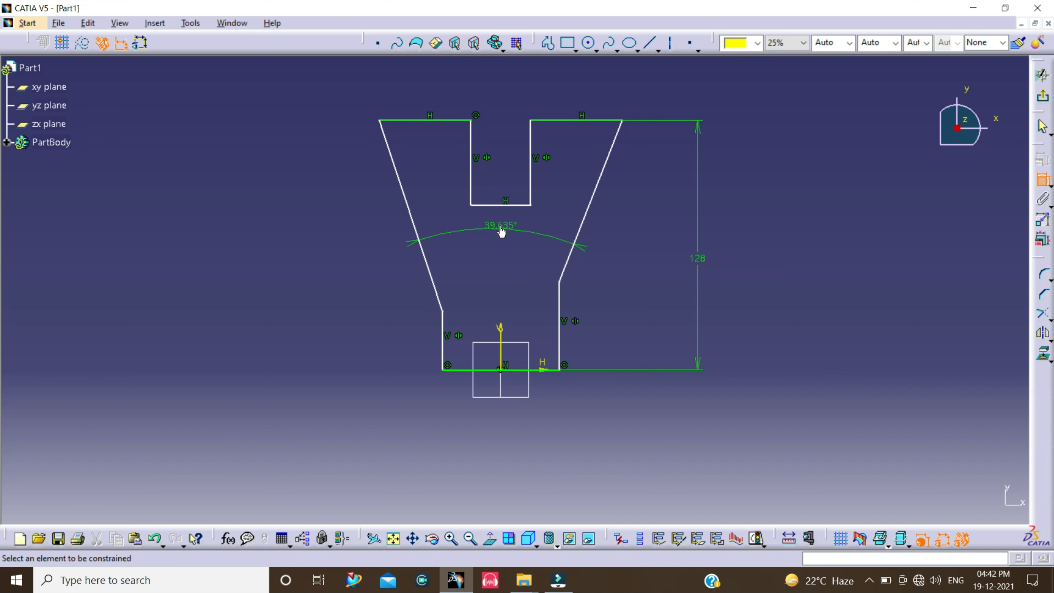
double_click(502, 227)
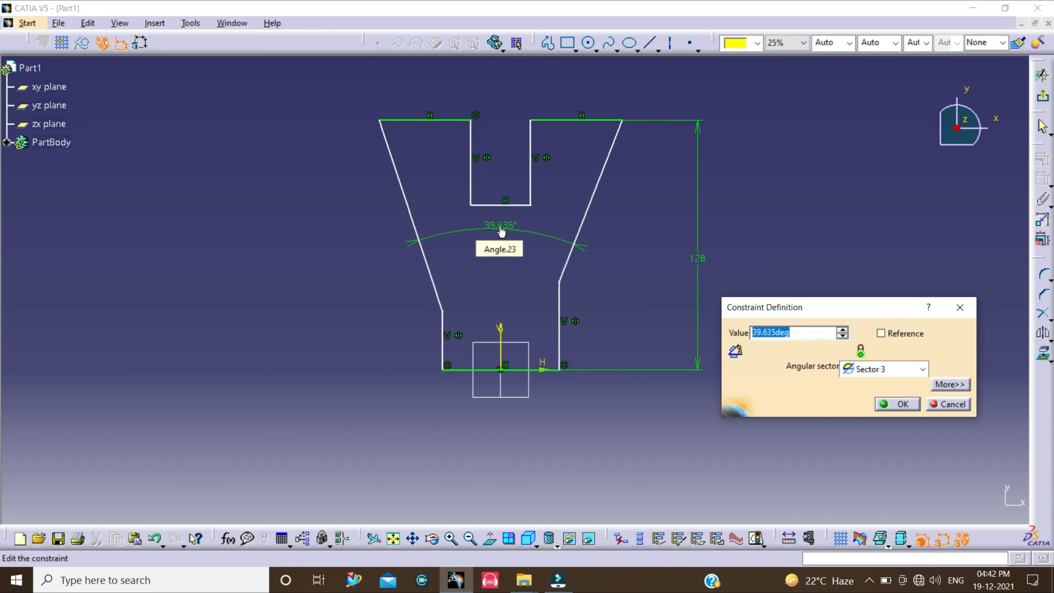
type("30")
key("Return")
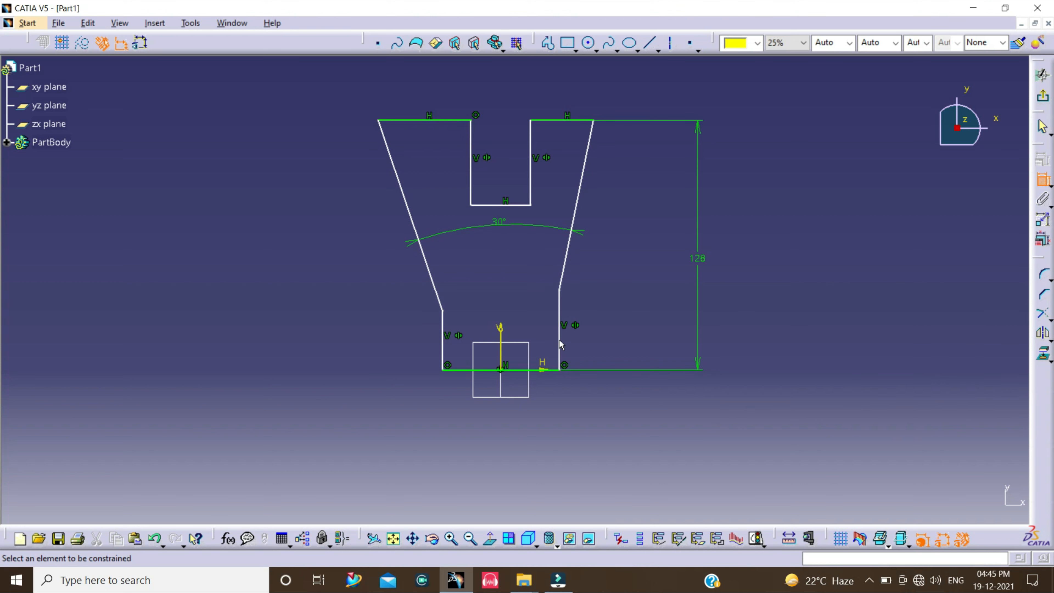
Dimension the base width between the two lower vertical sides and set it to 50 mm.
left_click(559, 333)
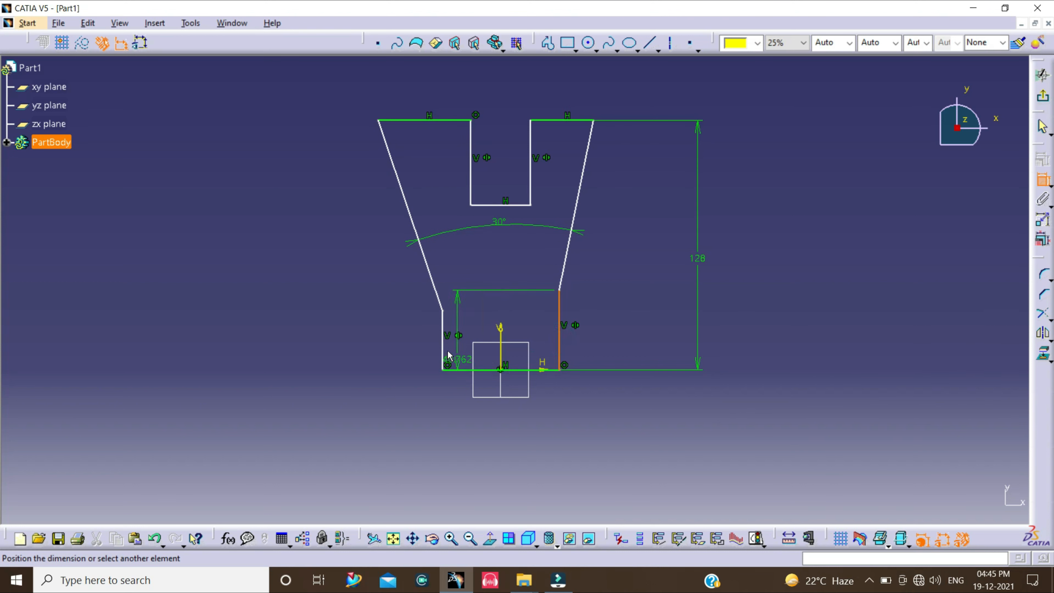
left_click(445, 342)
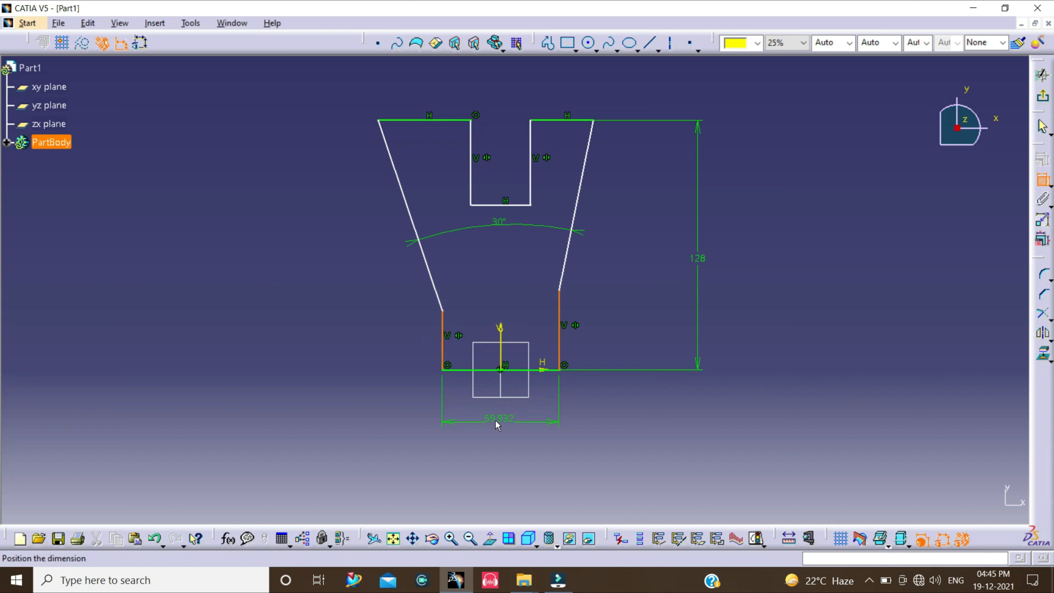
left_click(501, 419)
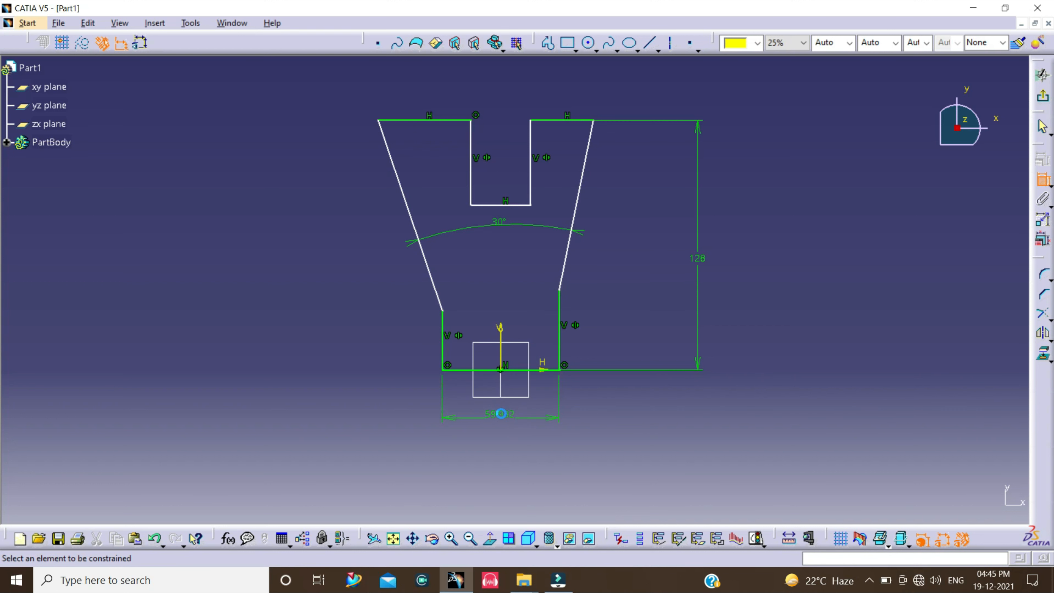
double_click(502, 418)
type("50mm")
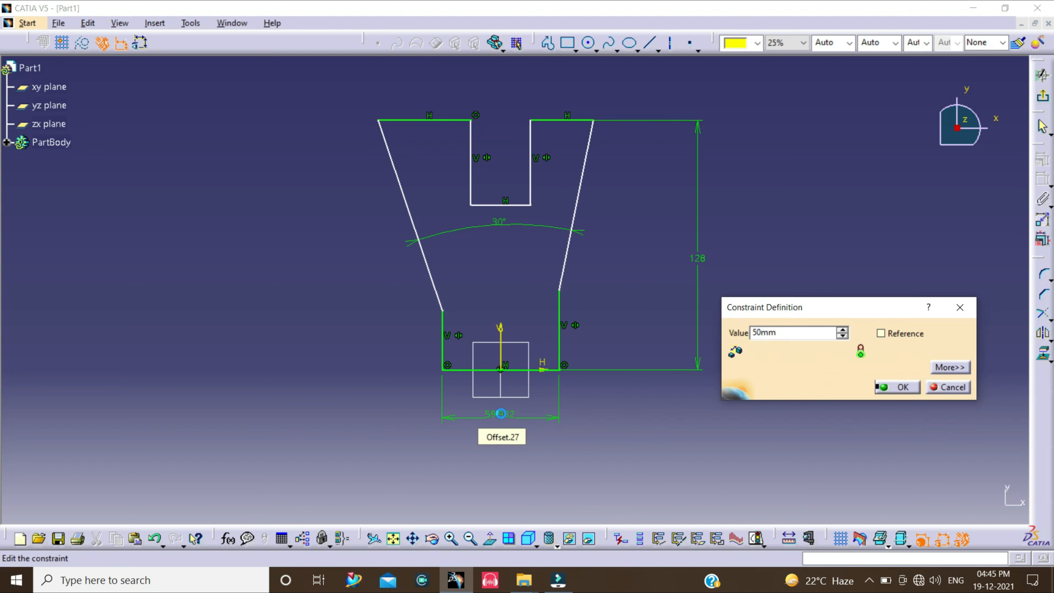
key("Return")
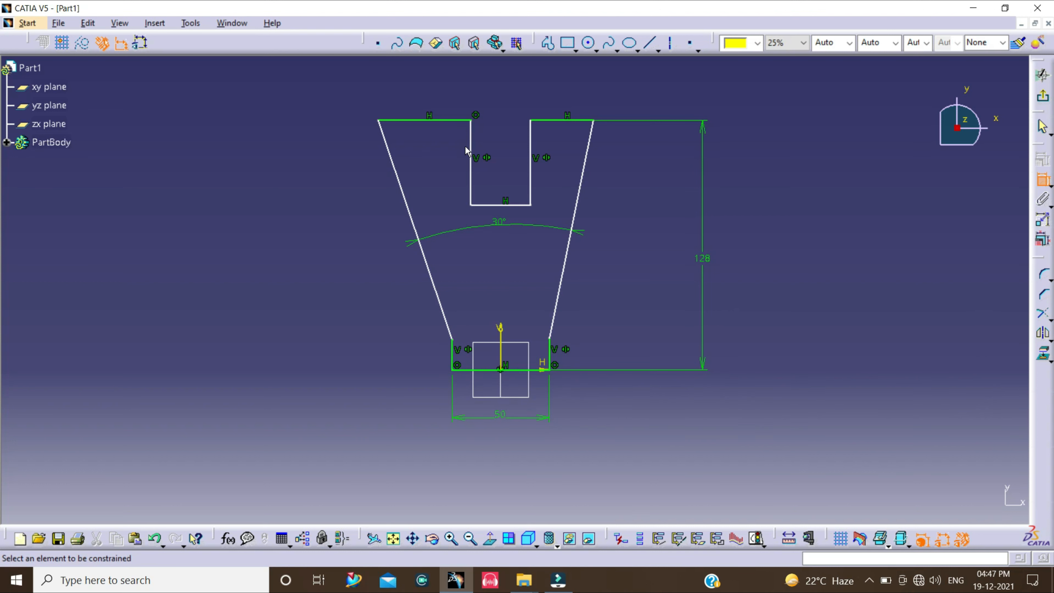
Dimension the notch width between its two vertical sides and set it to 20 mm.
left_click(471, 164)
left_click(531, 162)
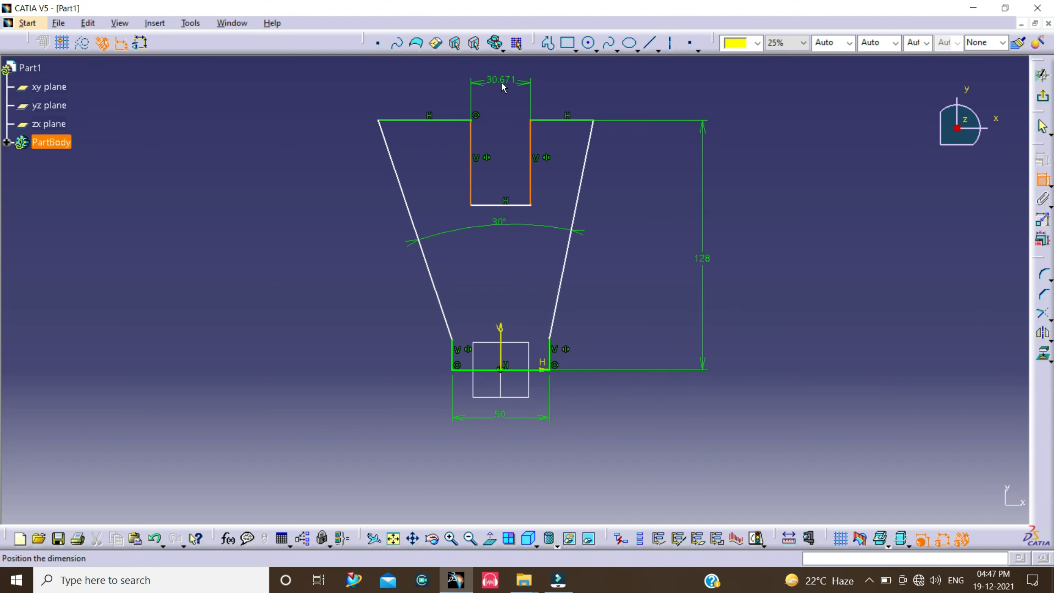
left_click(502, 85)
double_click(502, 85)
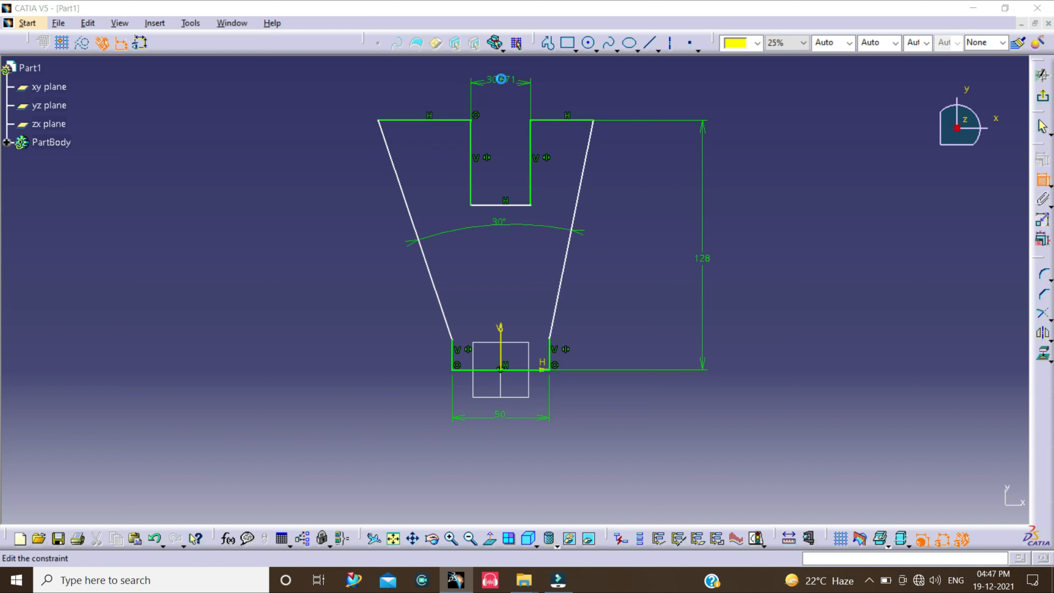
type("20")
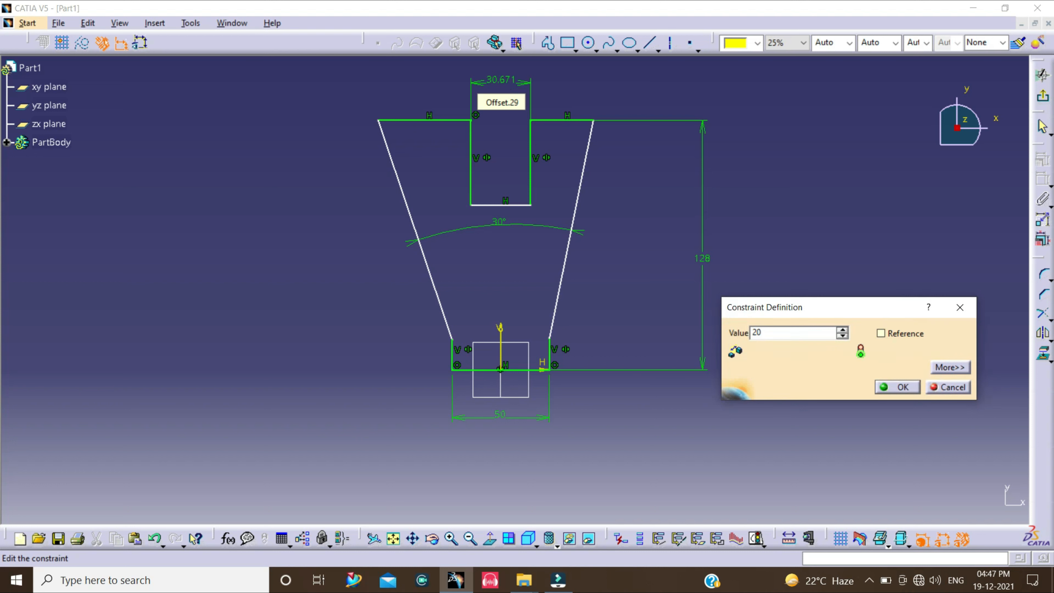
key("Return")
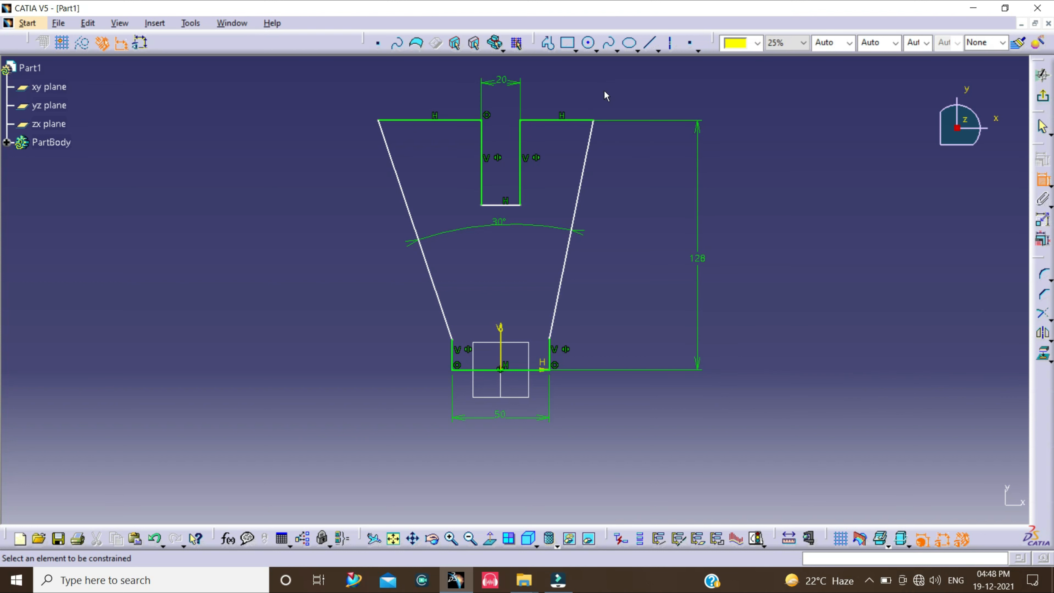
Dimension the notch depth from the profile's upper edge to the notch floor and set it to 25 mm.
left_click(496, 206)
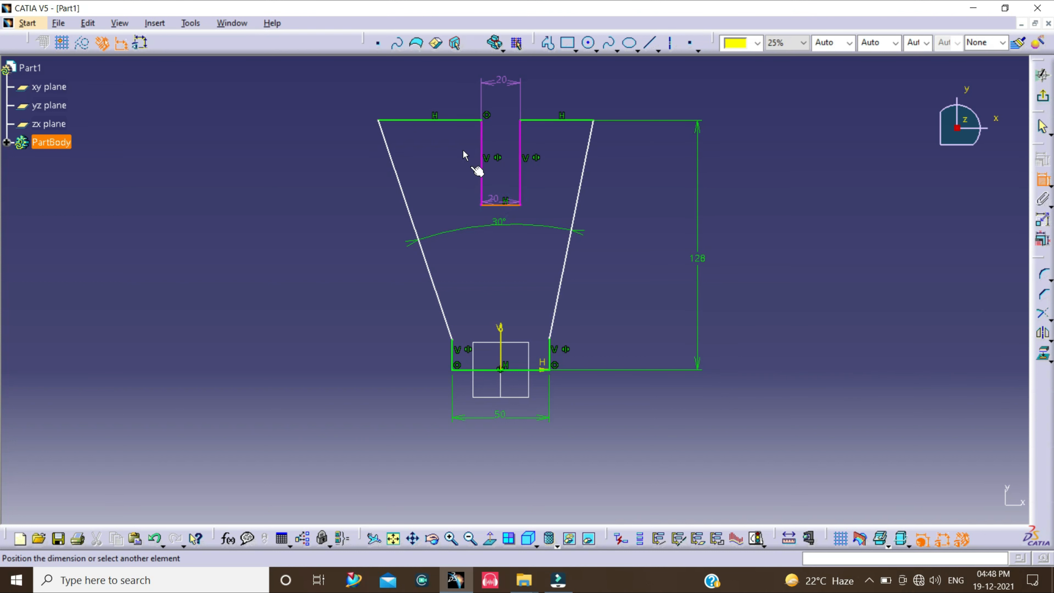
left_click(454, 121)
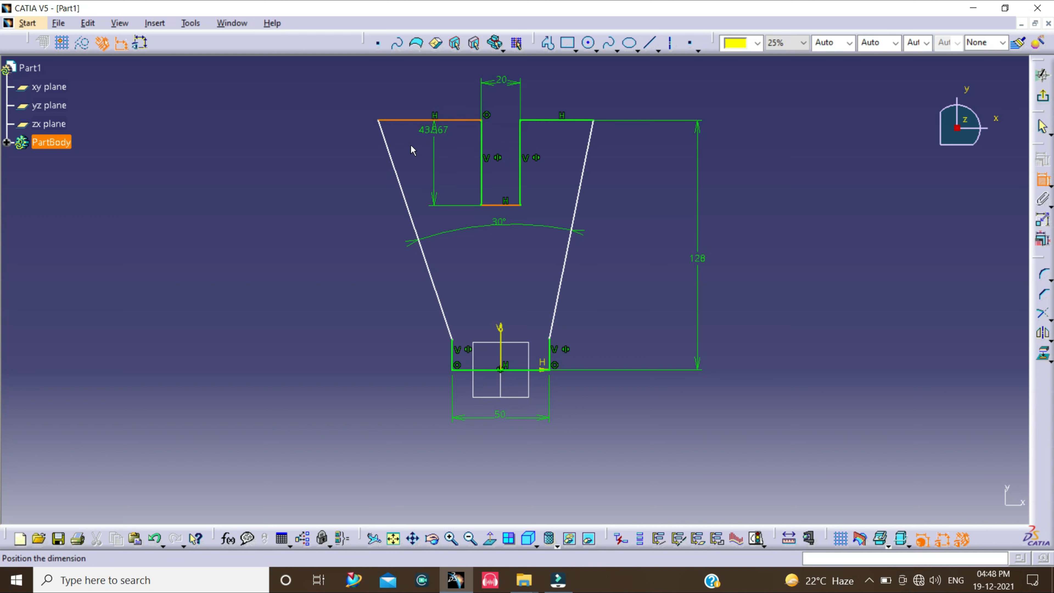
left_click(328, 161)
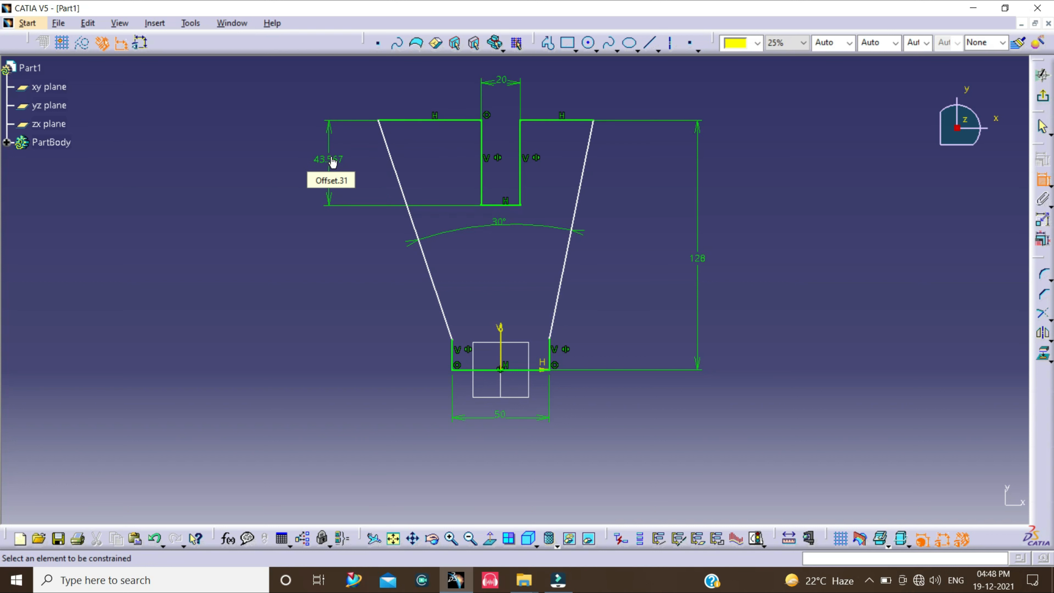
double_click(333, 162)
type("25")
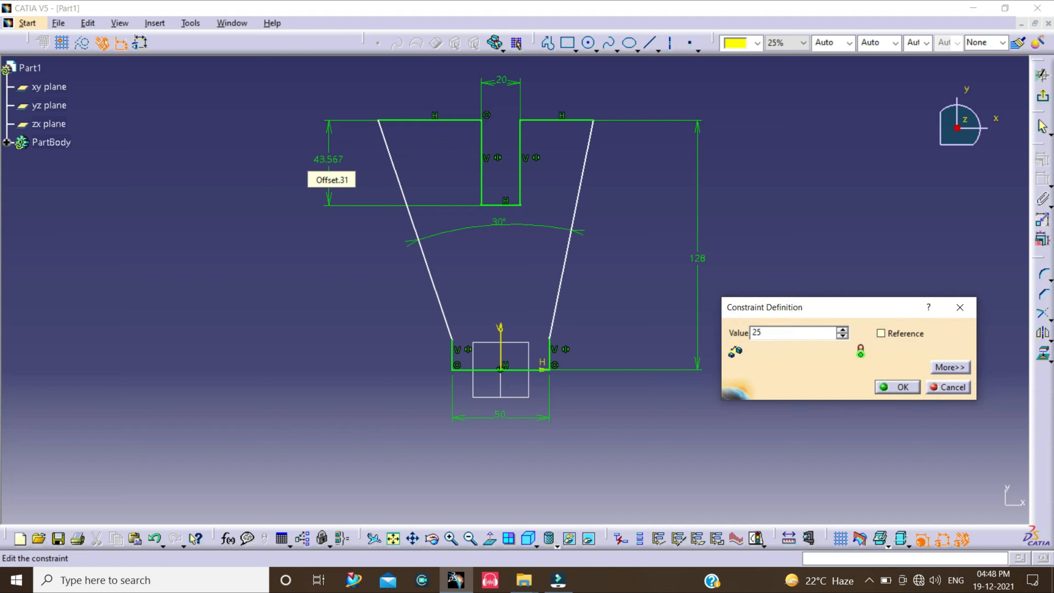
key("Return")
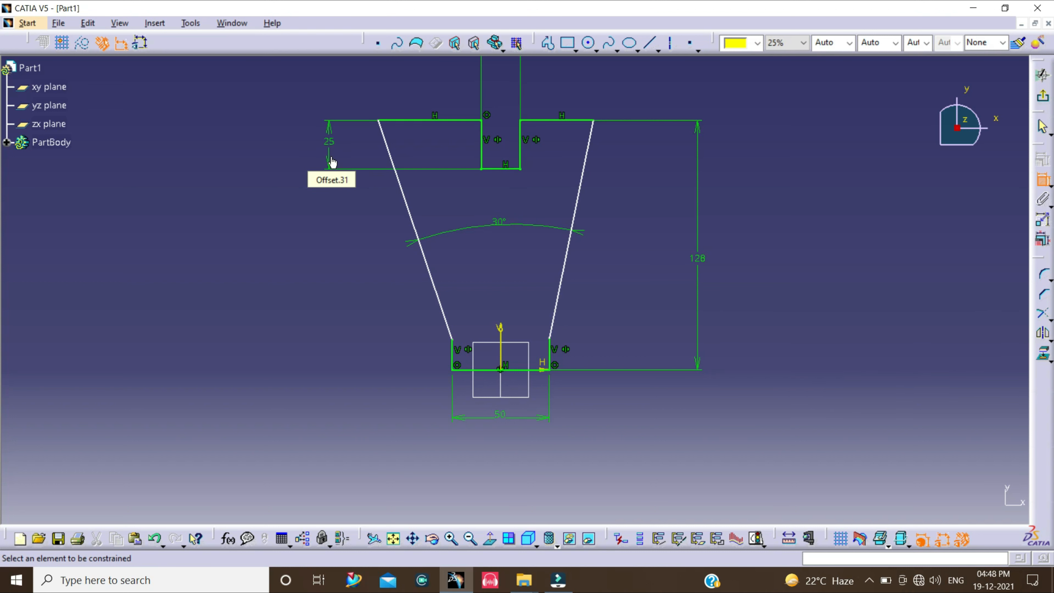
Dimension the length of the profile's lower left vertical side and set it to 25 mm.
mouse_move(550, 174)
middle_mouse_down()
mouse_move(553, 219)
mouse_move(558, 172)
mouse_move(560, 200)
middle_mouse_up()
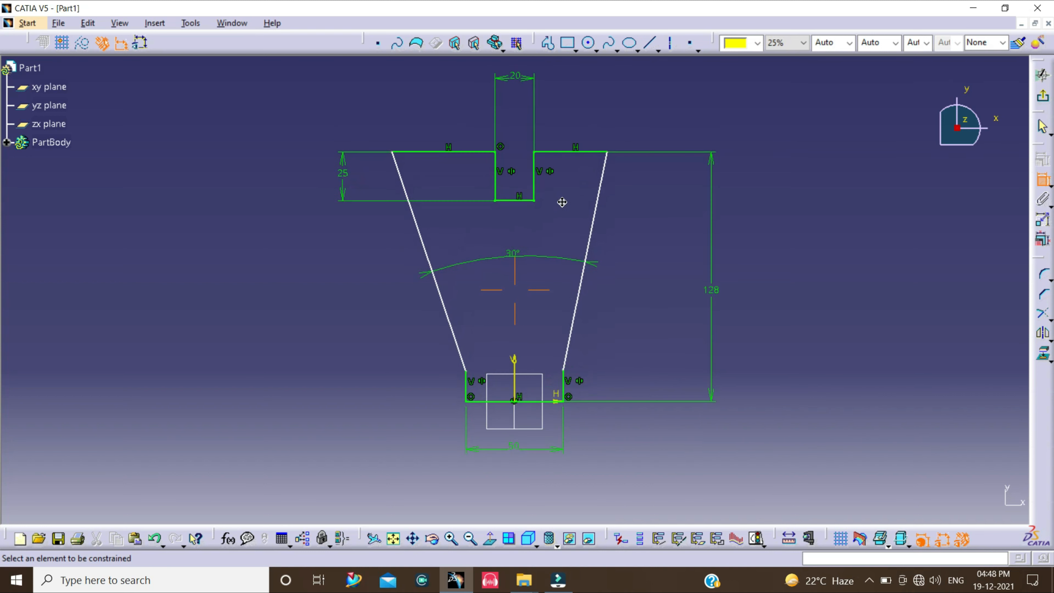
left_click(528, 76)
middle_click_drag(465, 386, 473, 350)
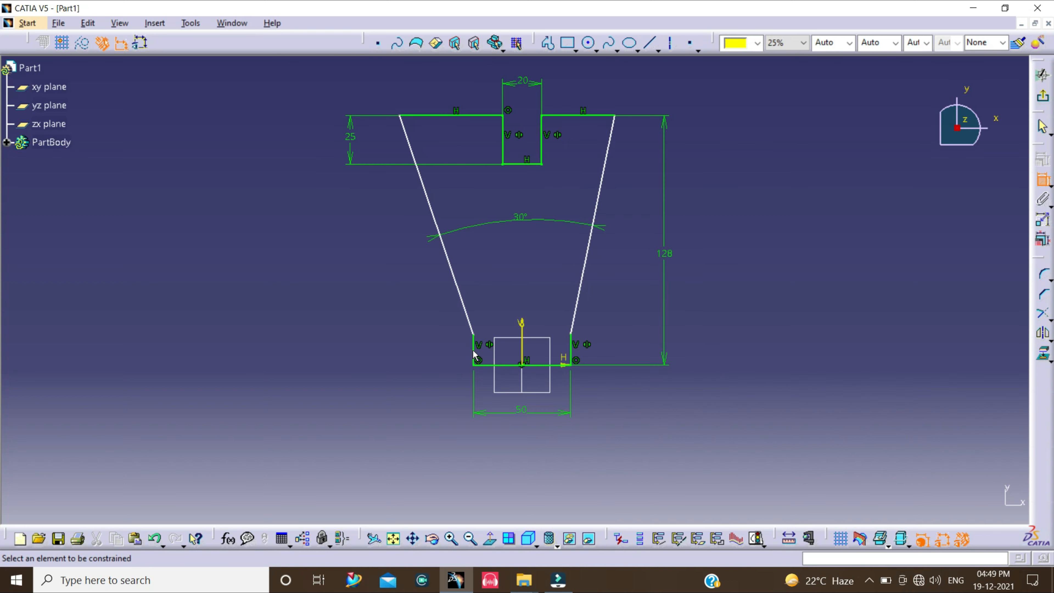
left_click(474, 351)
left_click(411, 356)
double_click(410, 350)
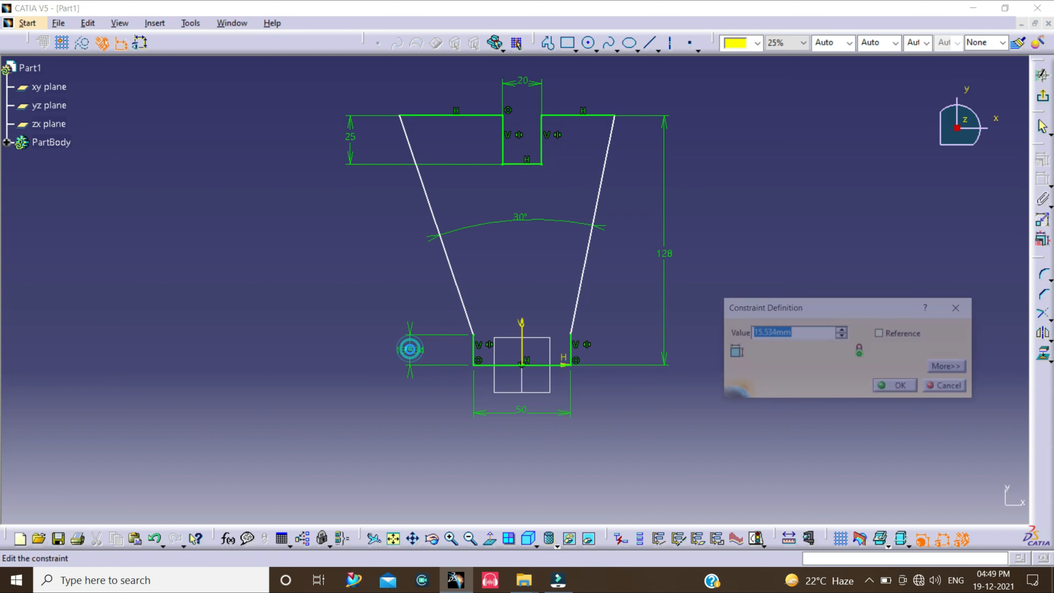
type("25")
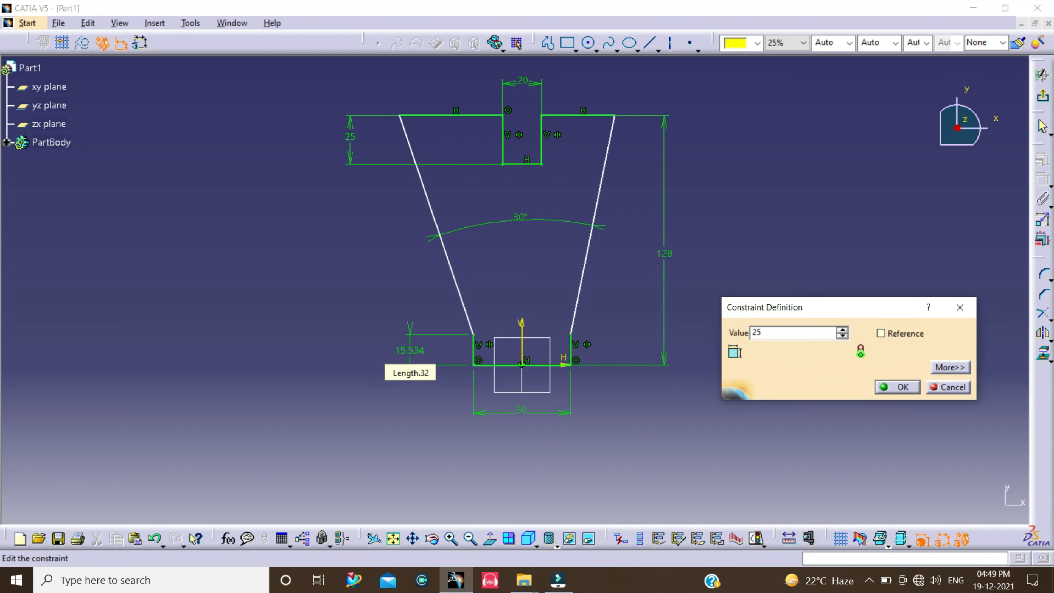
key("Return")
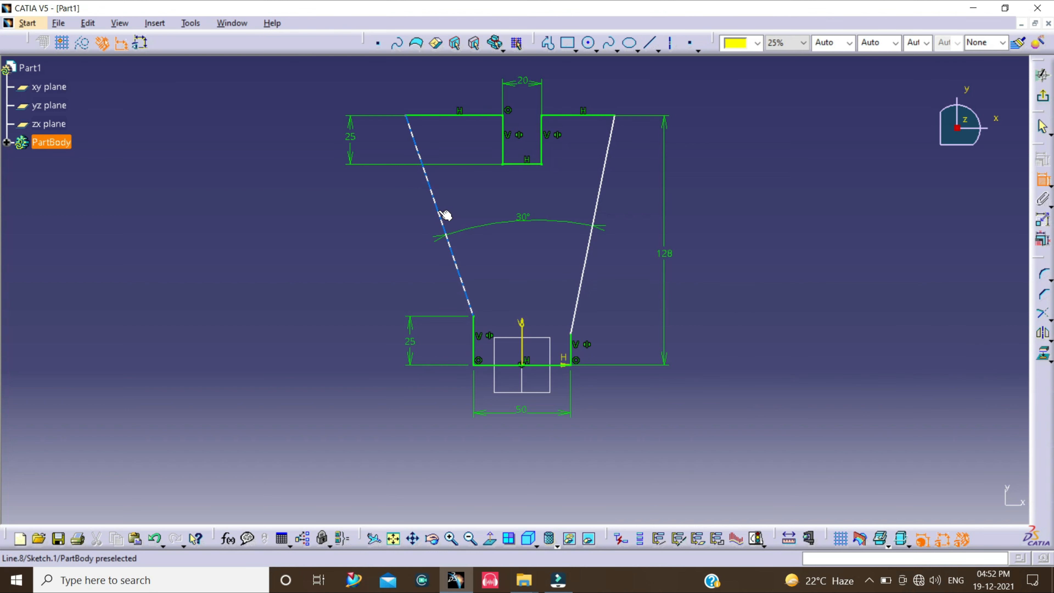
Constrain the profile's two slanted sides to be symmetric about the V axis.
left_click(445, 215)
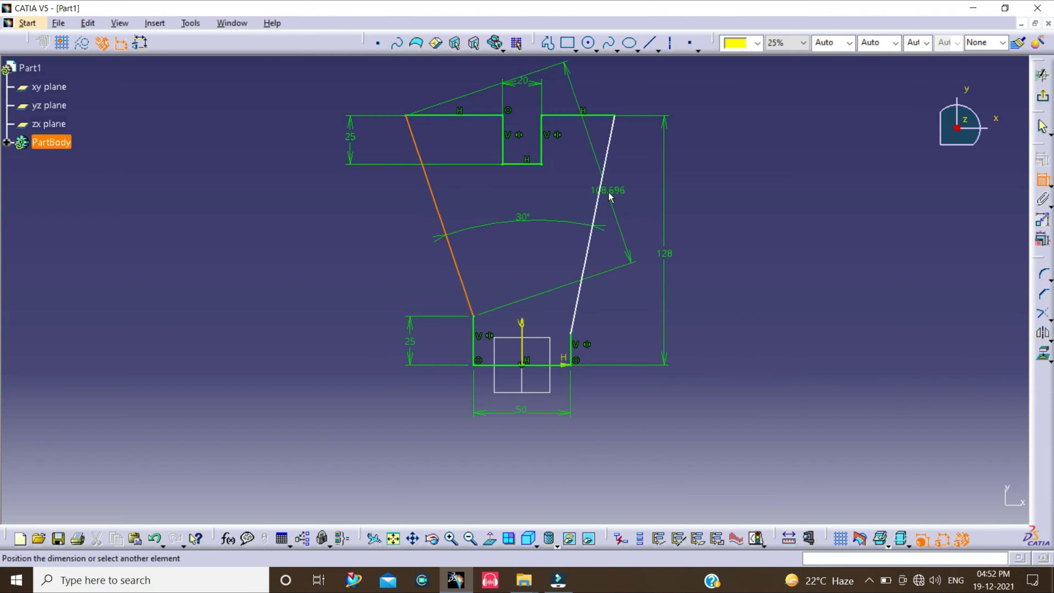
left_click(600, 197)
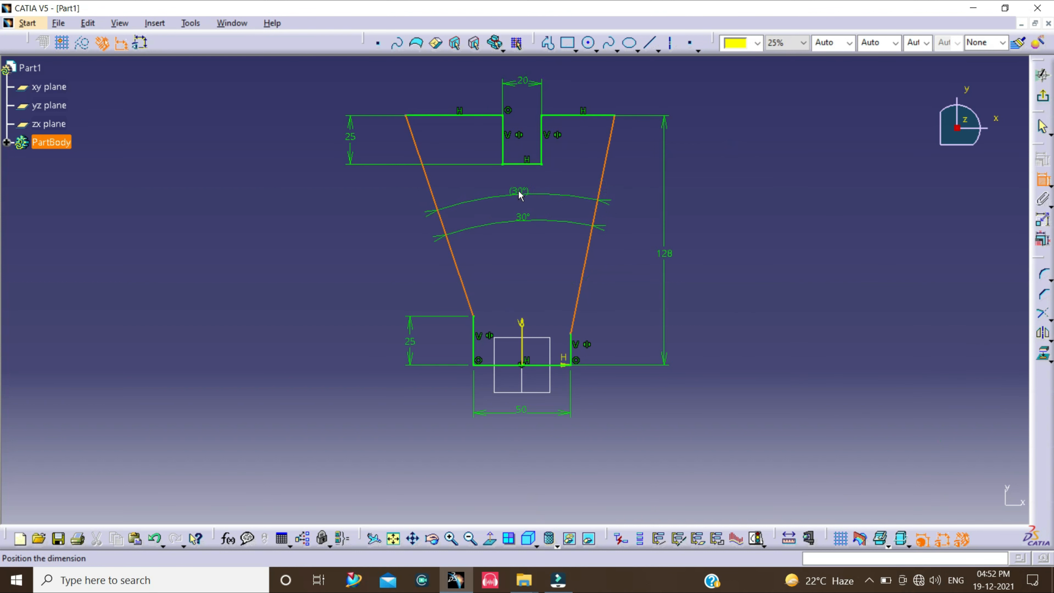
right_click(520, 192)
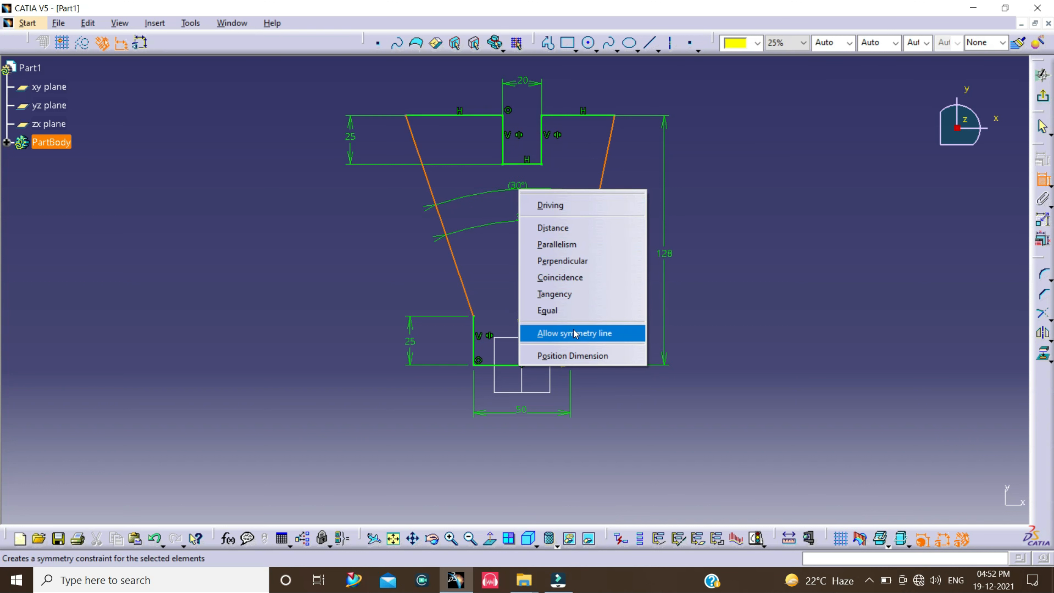
left_click(545, 340)
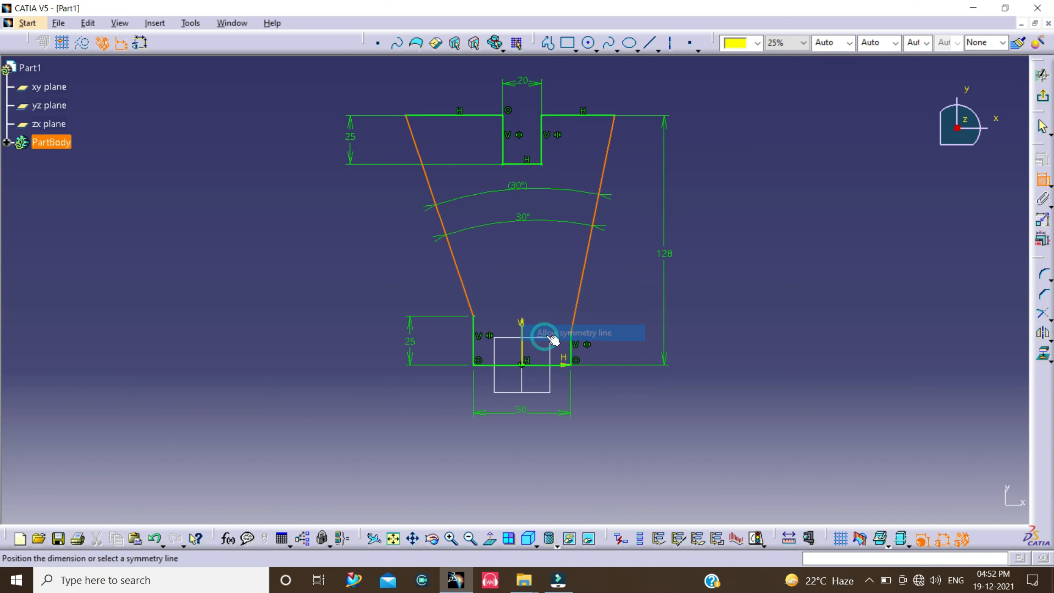
left_click(524, 324)
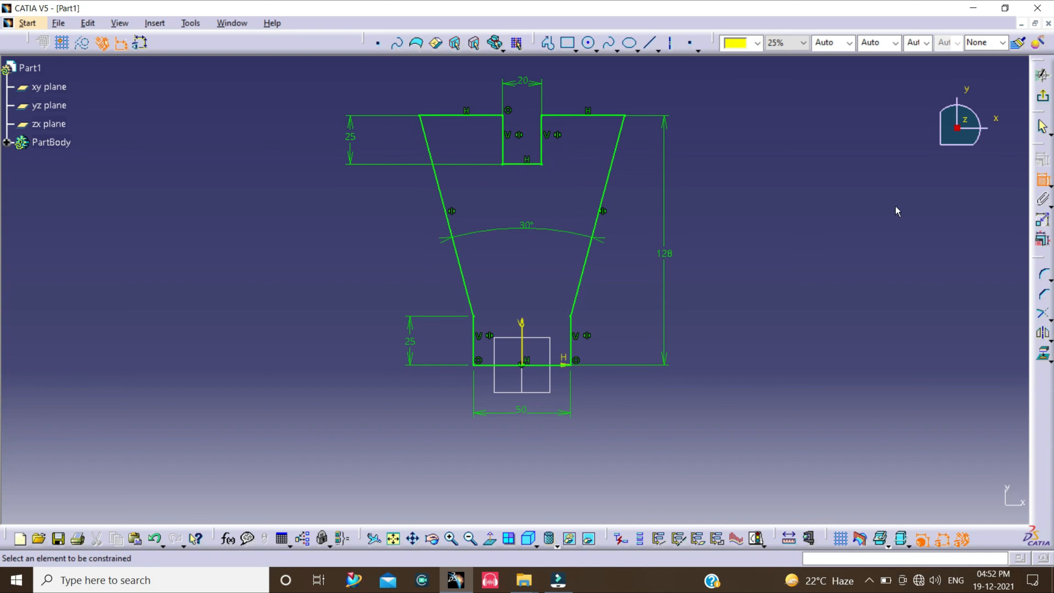
Finish the notched profile sketch and start a new sketch on the yz plane.
left_click(1046, 99)
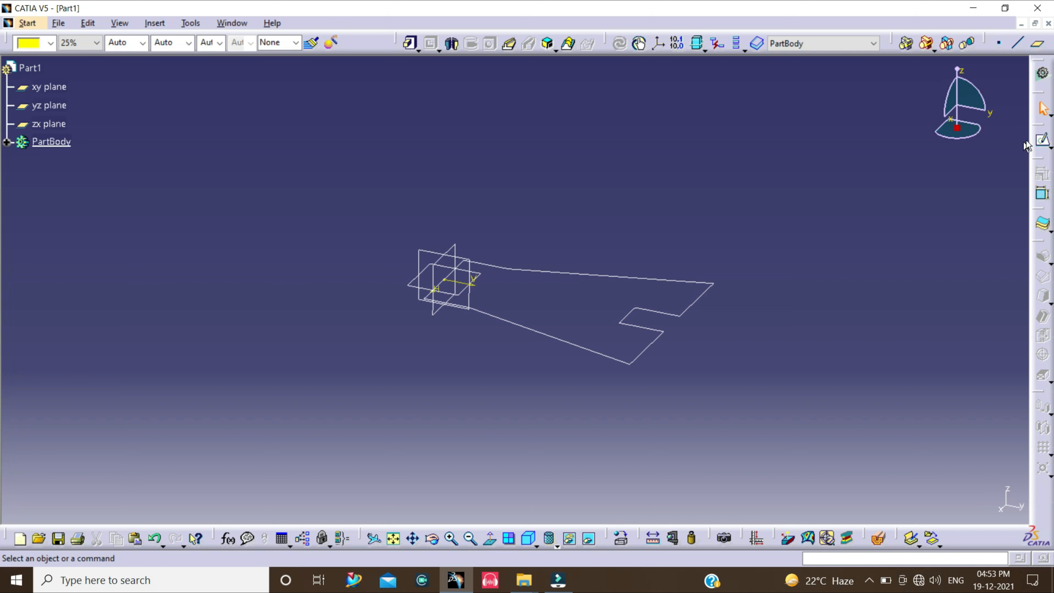
left_click(1043, 140)
left_click(427, 250)
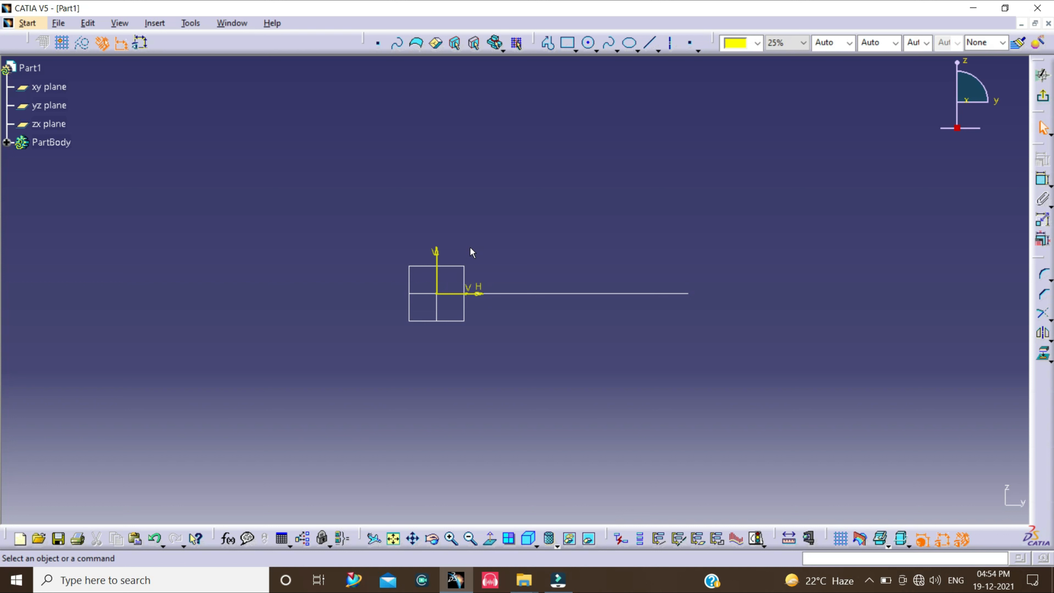
Sketch a closed side profile about 130 mm long from the origin: vertical line, rising slanted line, tangent arc, vertical line and base along the H axis.
left_click(551, 46)
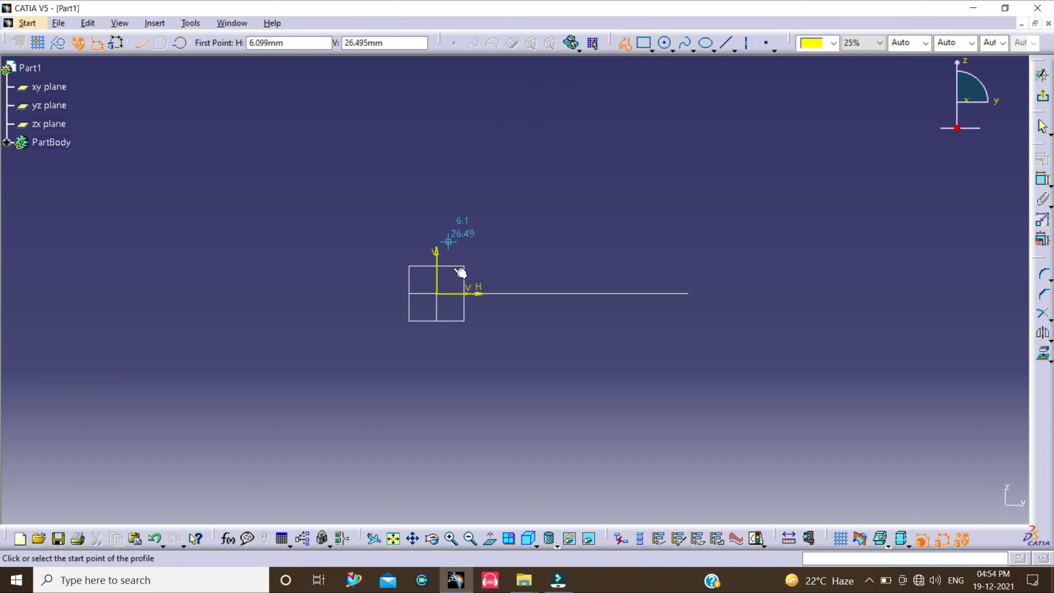
left_click(438, 293)
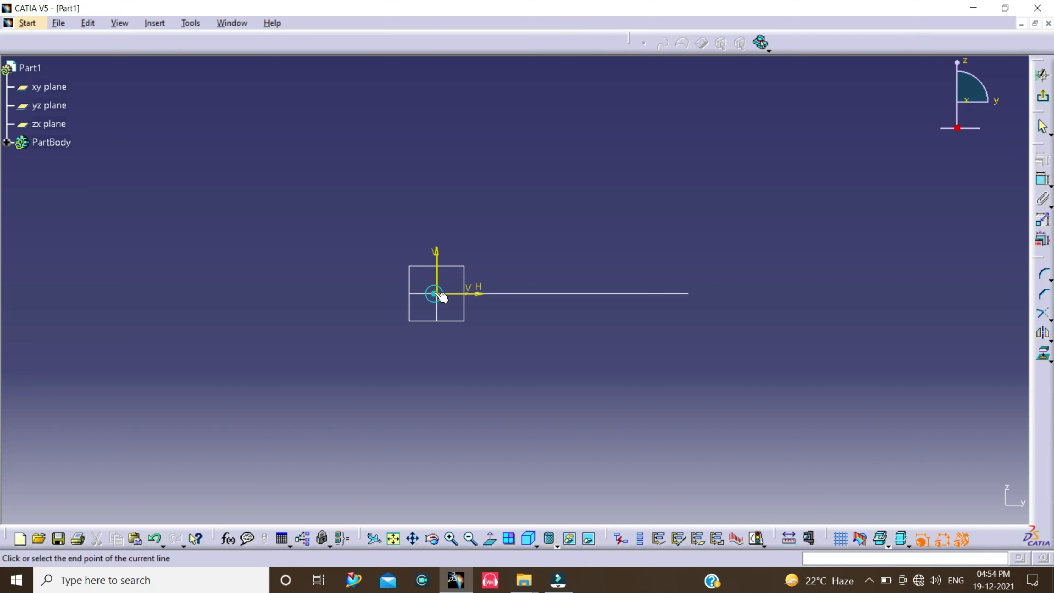
left_click(436, 242)
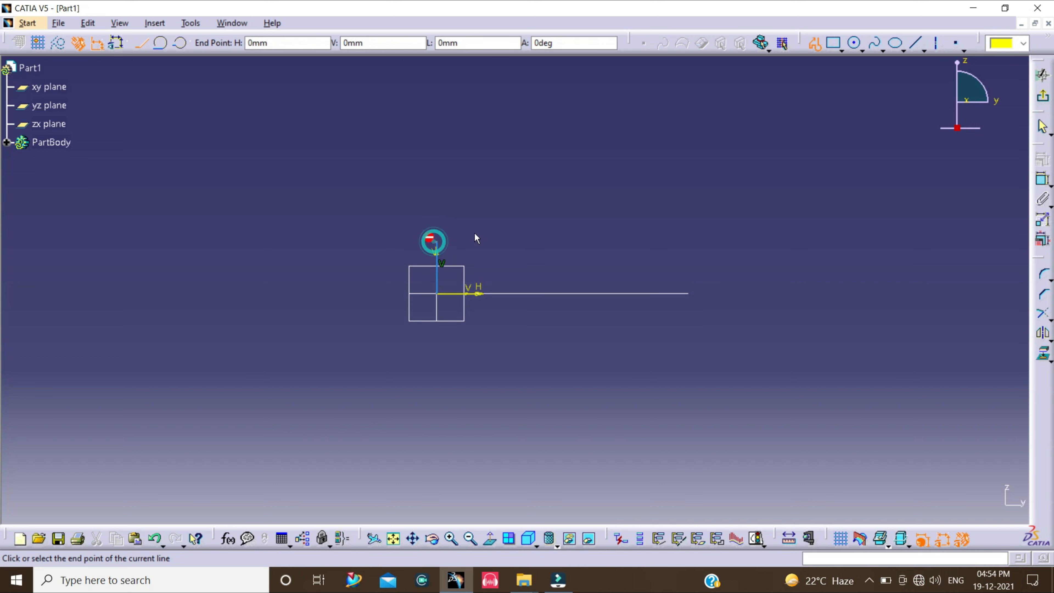
left_click(559, 209)
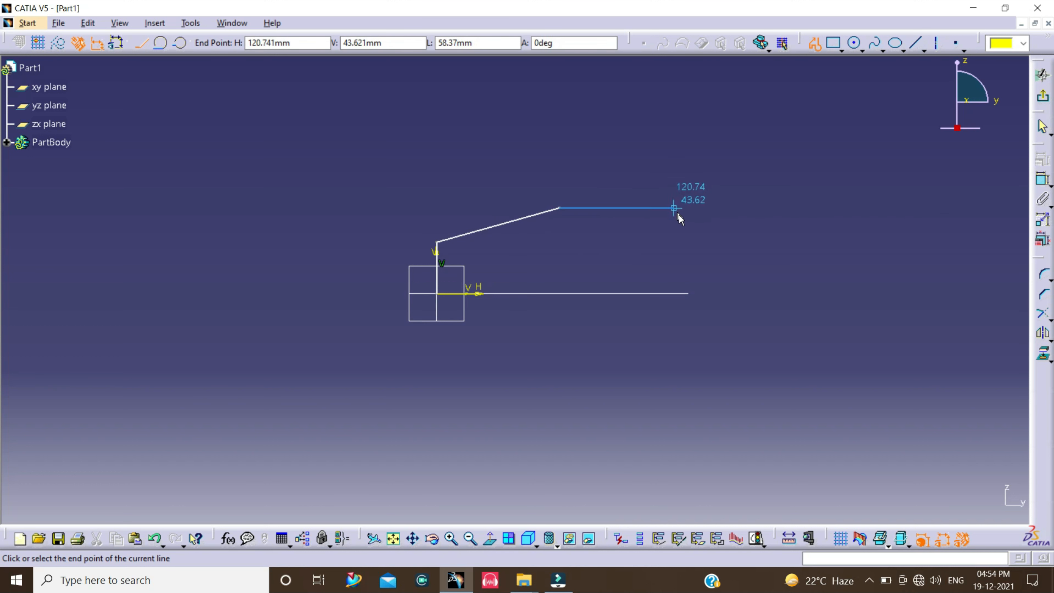
left_click(164, 43)
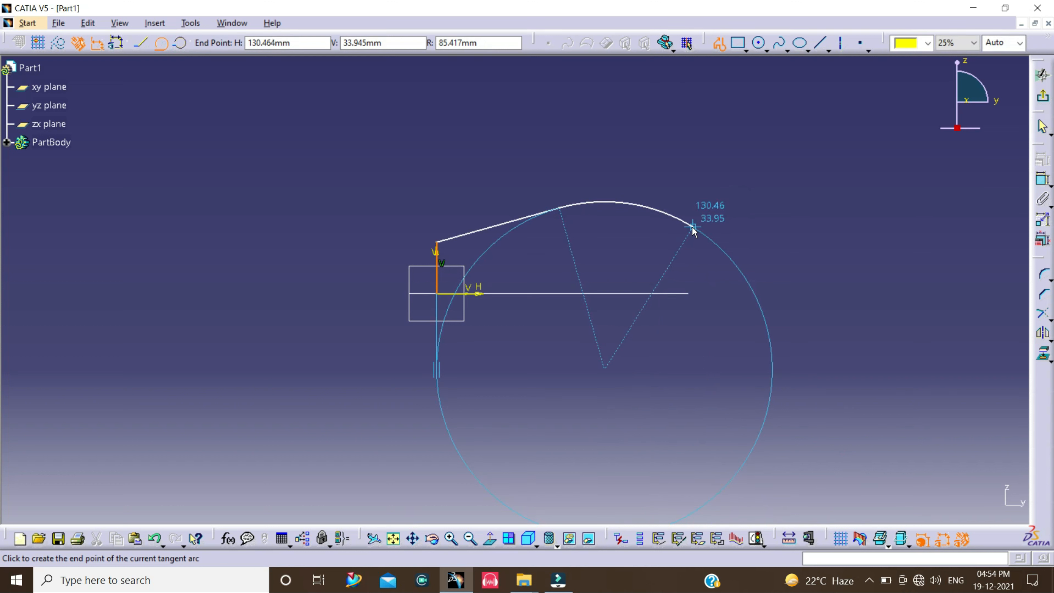
left_click(692, 226)
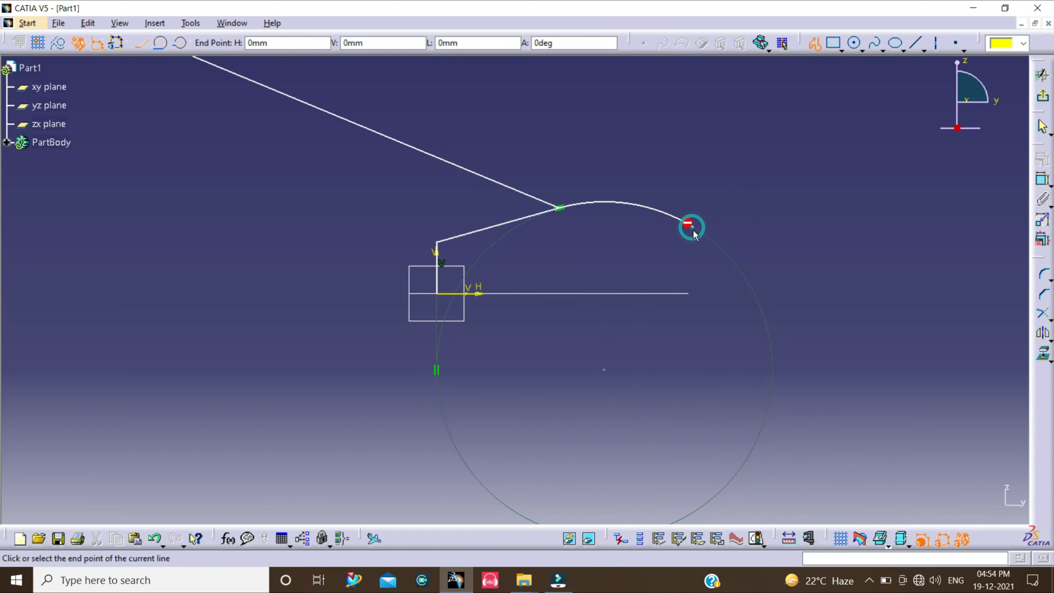
left_click(693, 293)
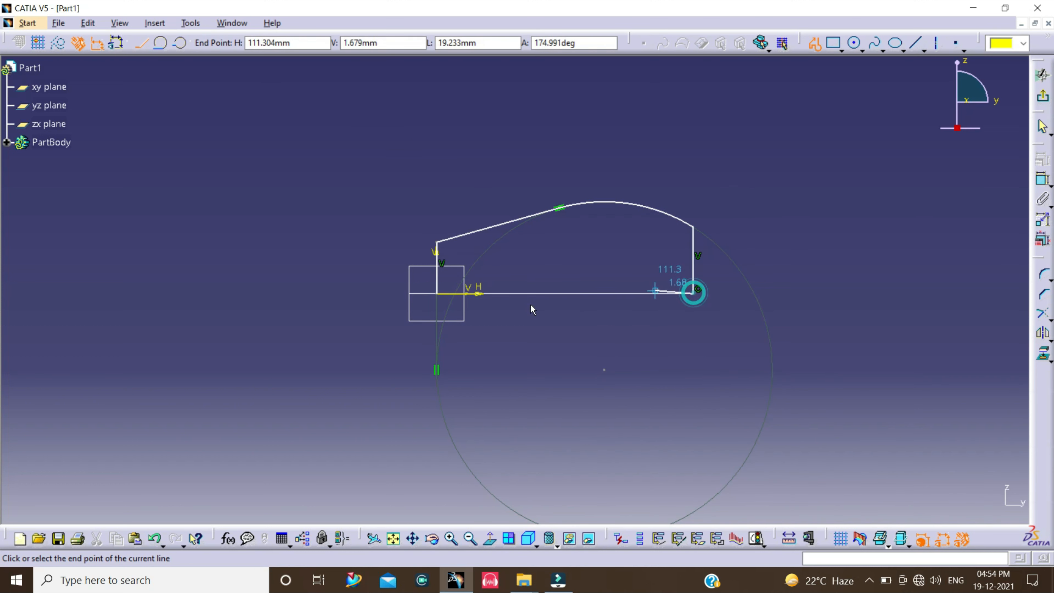
left_click(438, 294)
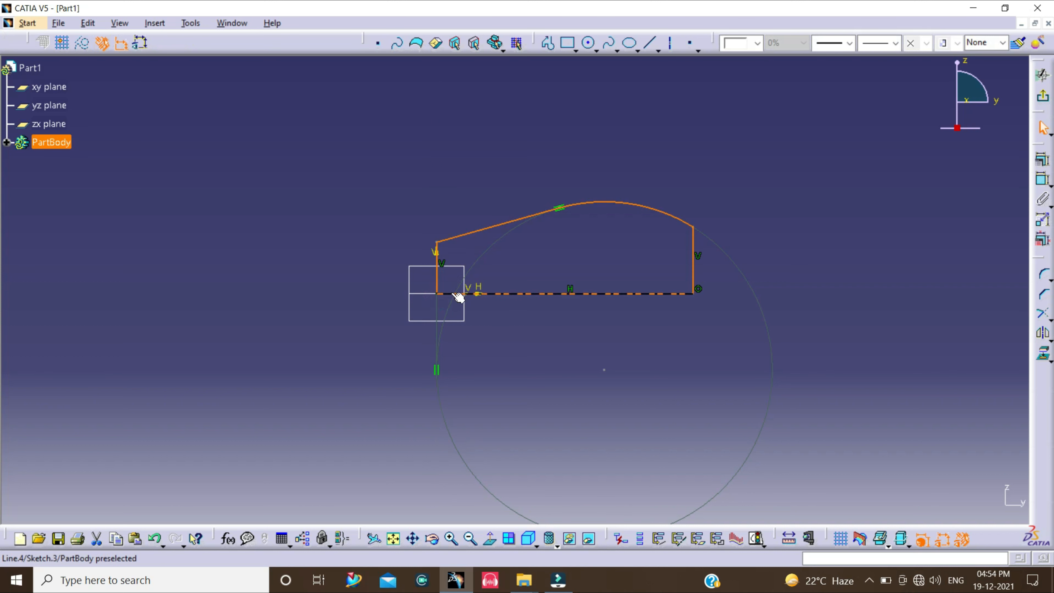
left_click(589, 245)
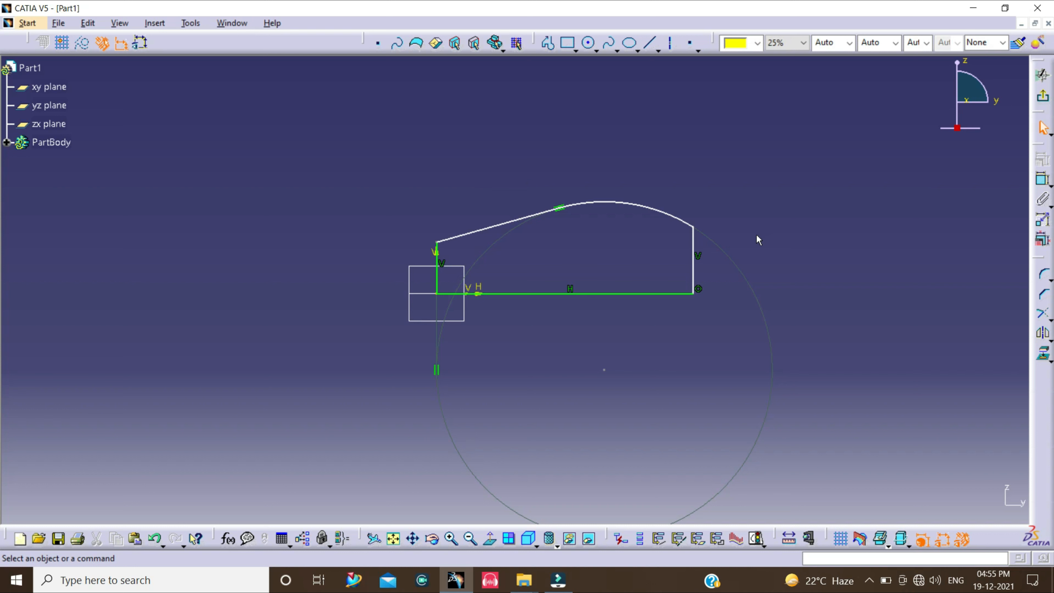
Dimension the side profile's vertical edge at the origin and set its length to 10 mm.
left_click(1038, 186)
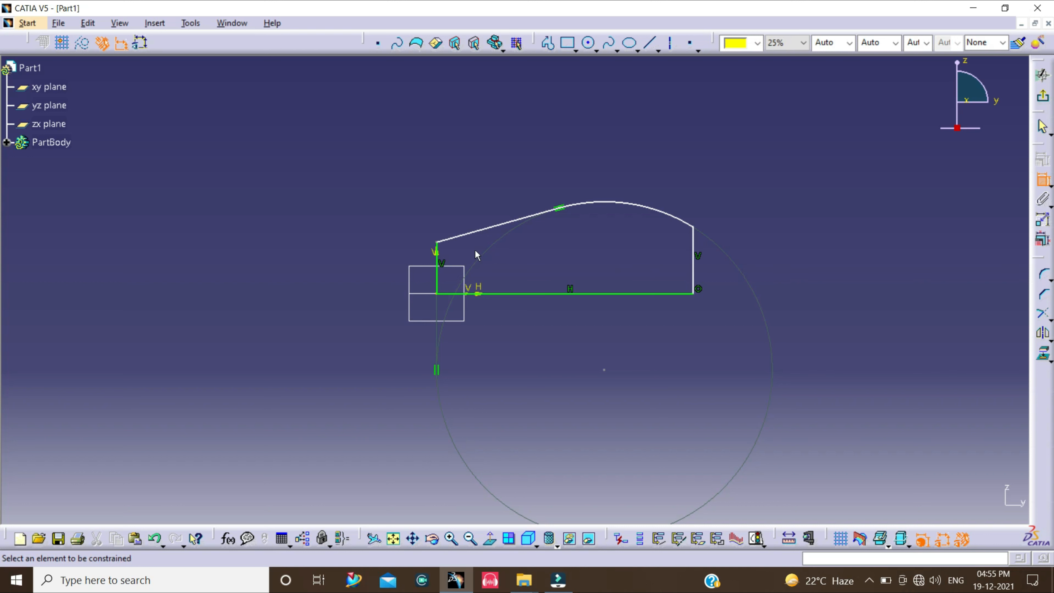
left_click(437, 266)
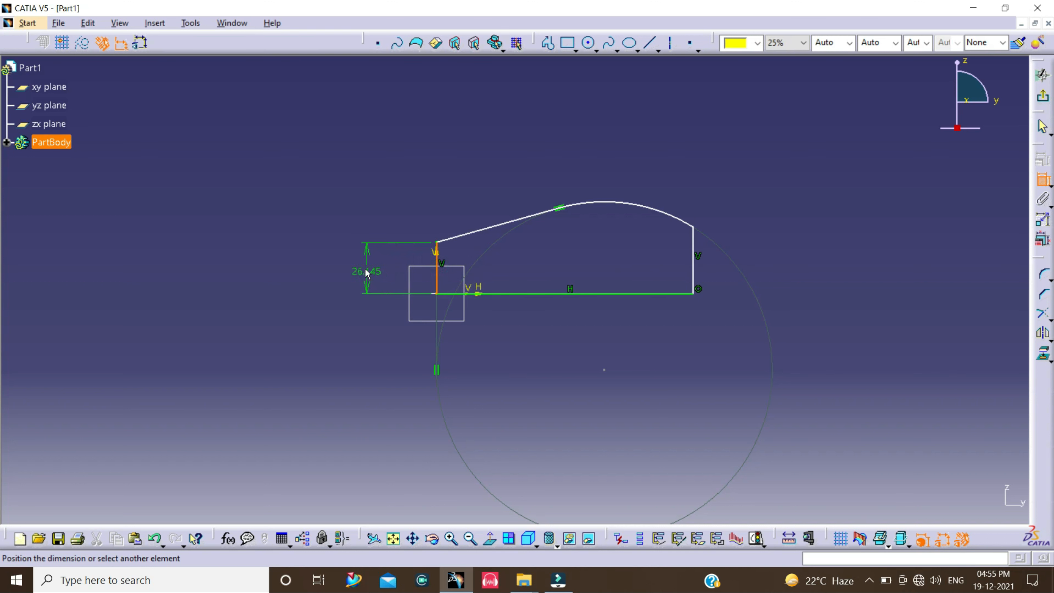
left_click(366, 274)
left_click(362, 264)
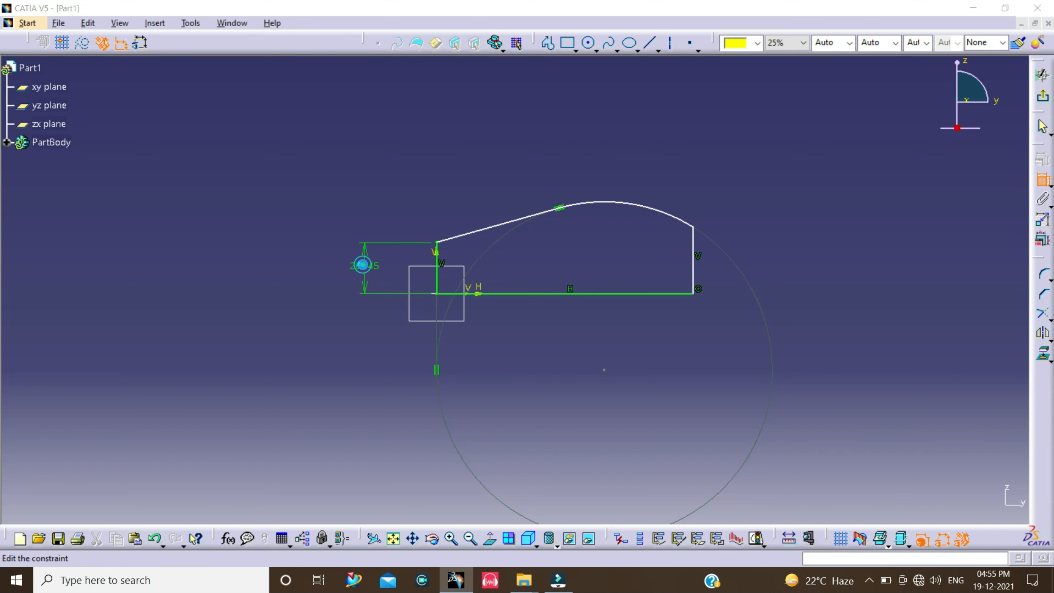
double_click(363, 264)
type("10")
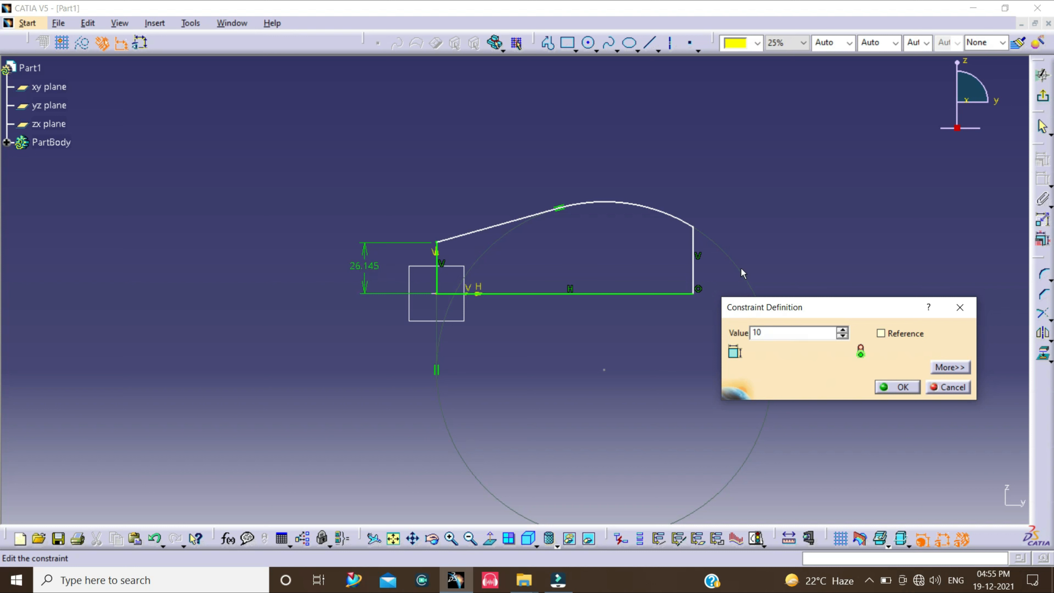
left_click(883, 386)
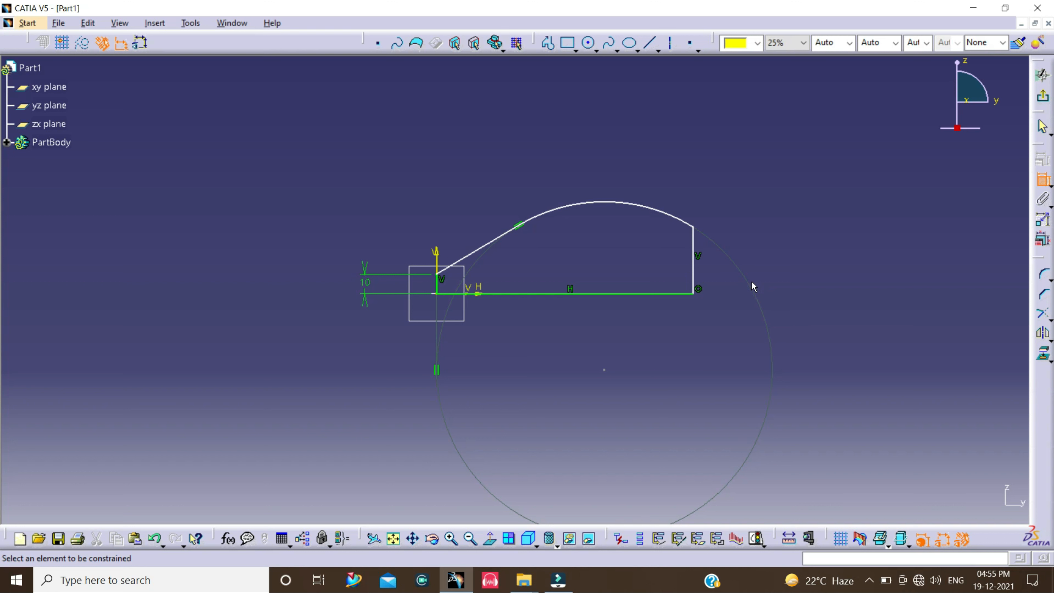
Dimension the vertical edge at the arc end of the side profile and set its length to 8 mm.
left_click(694, 263)
left_click(732, 272)
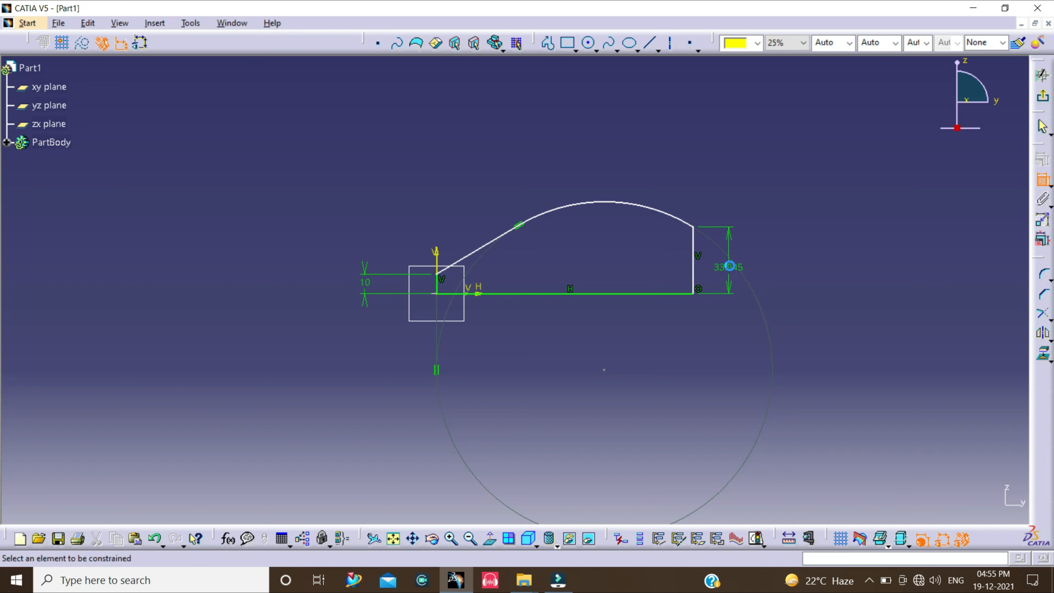
double_click(731, 272)
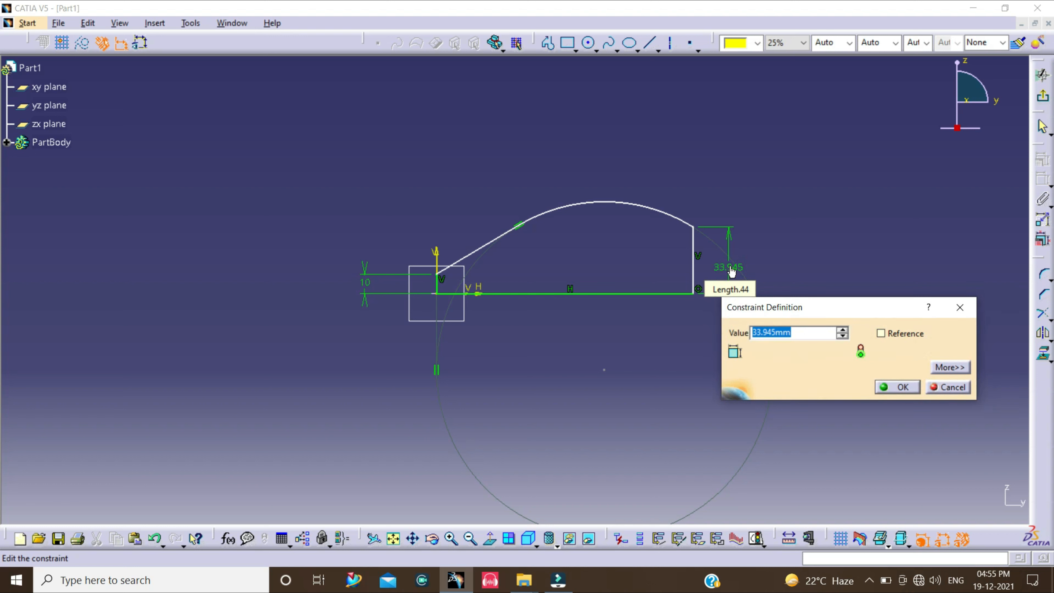
type("8")
left_click(890, 387)
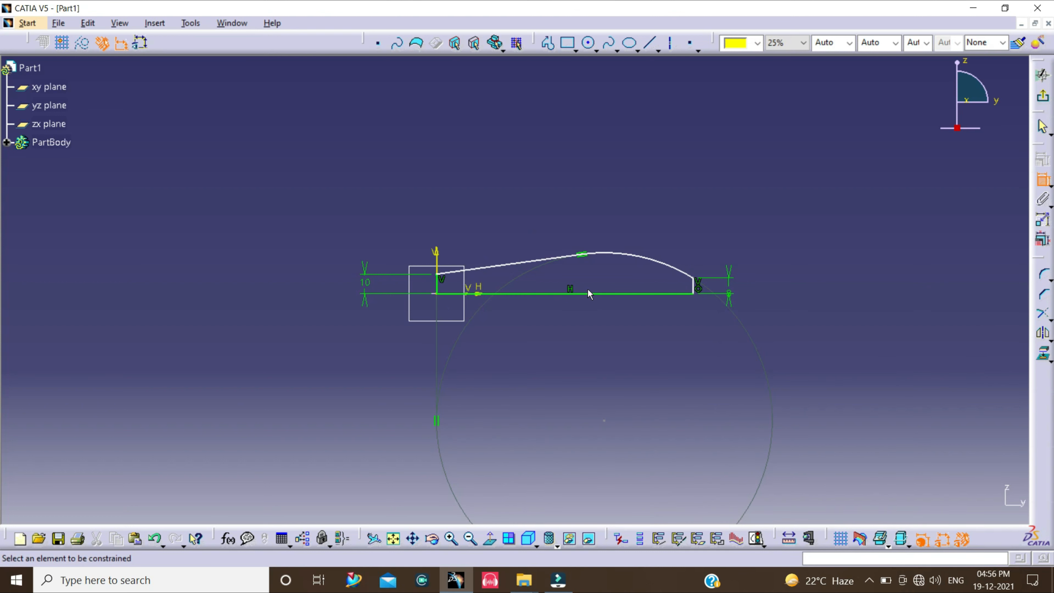
Dimension the side profile's base line and set its length to 128 mm.
left_click(573, 293)
left_click(565, 354)
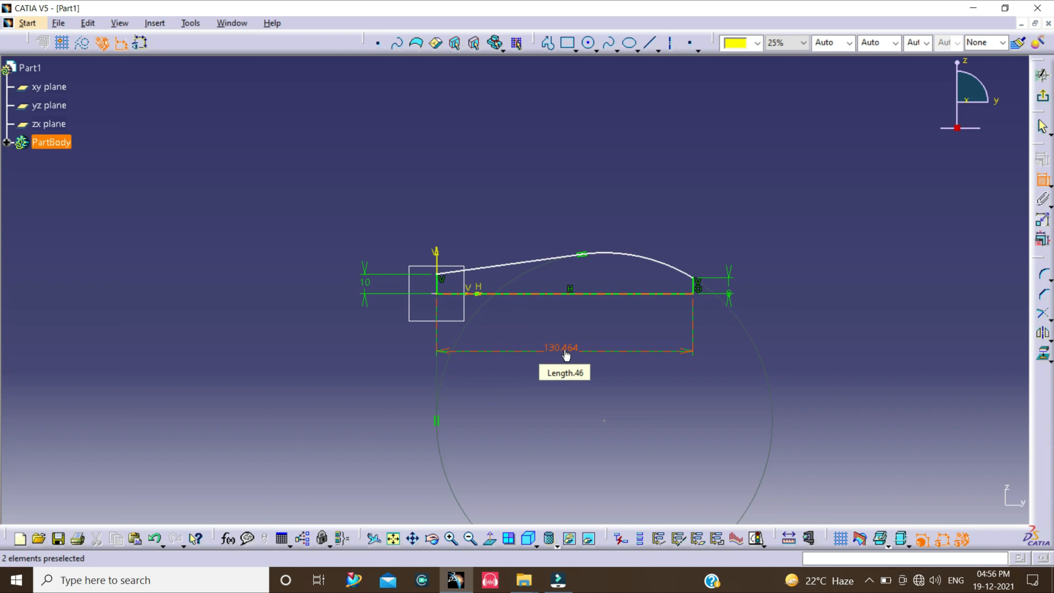
double_click(566, 354)
type("128")
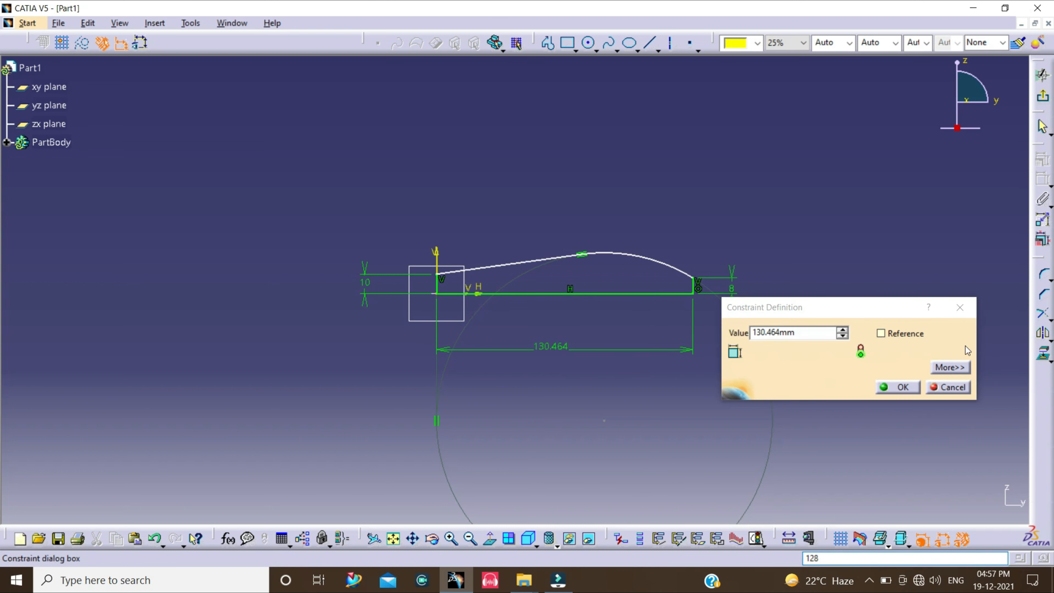
double_click(808, 335)
type("12")
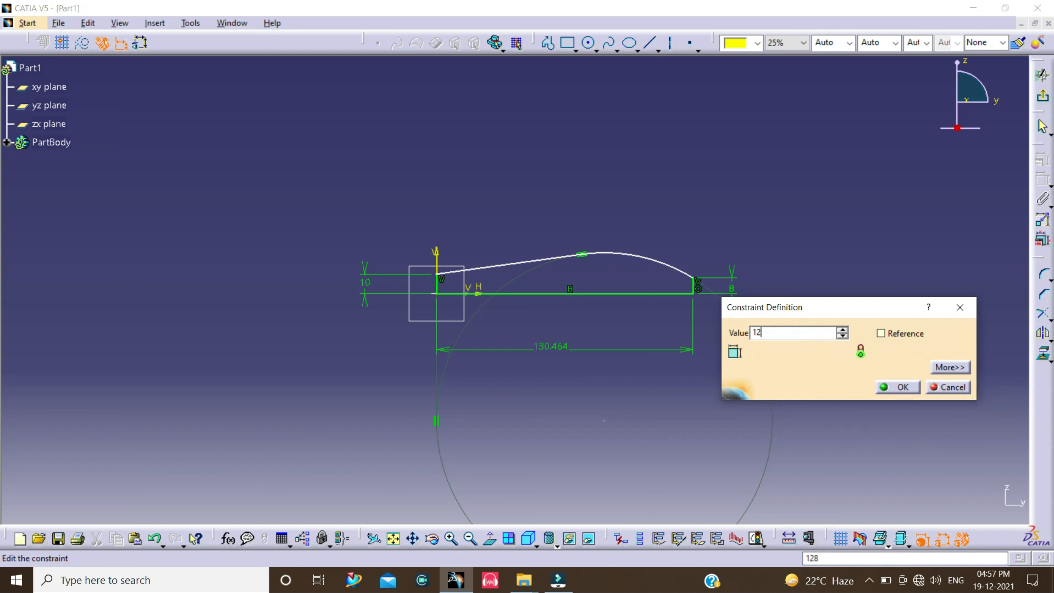
type("8")
left_click(896, 387)
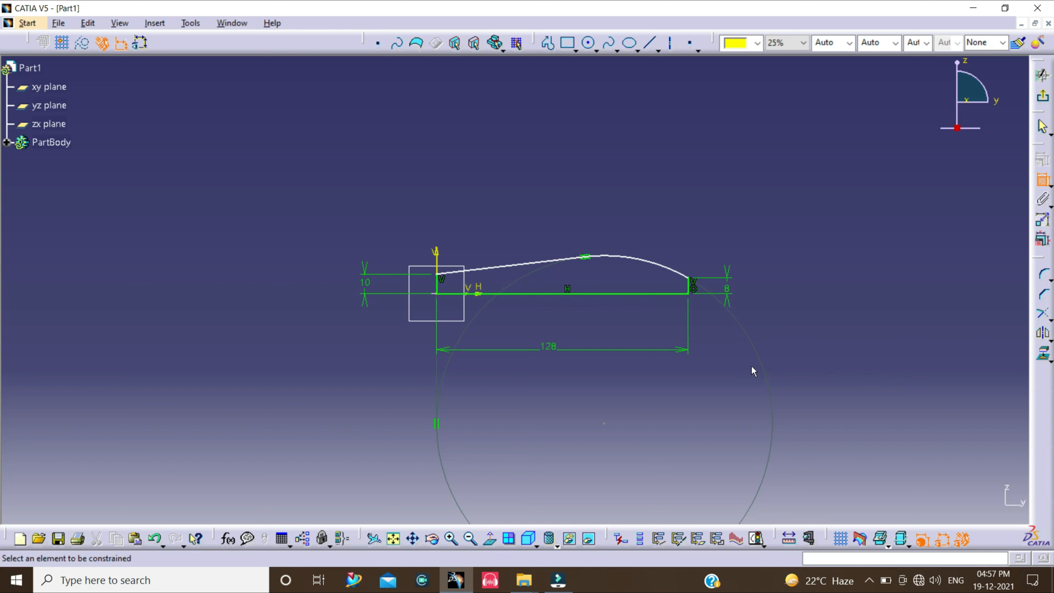
Dimension the tangent arc, set its radius to 82 mm, and exit the side profile sketch.
left_click(637, 262)
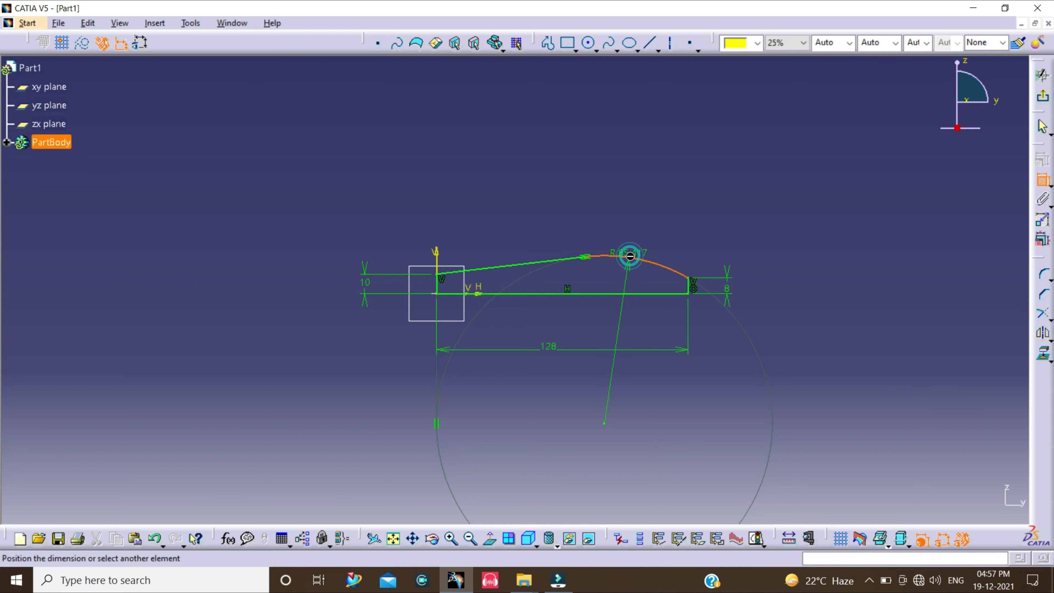
left_click(672, 222)
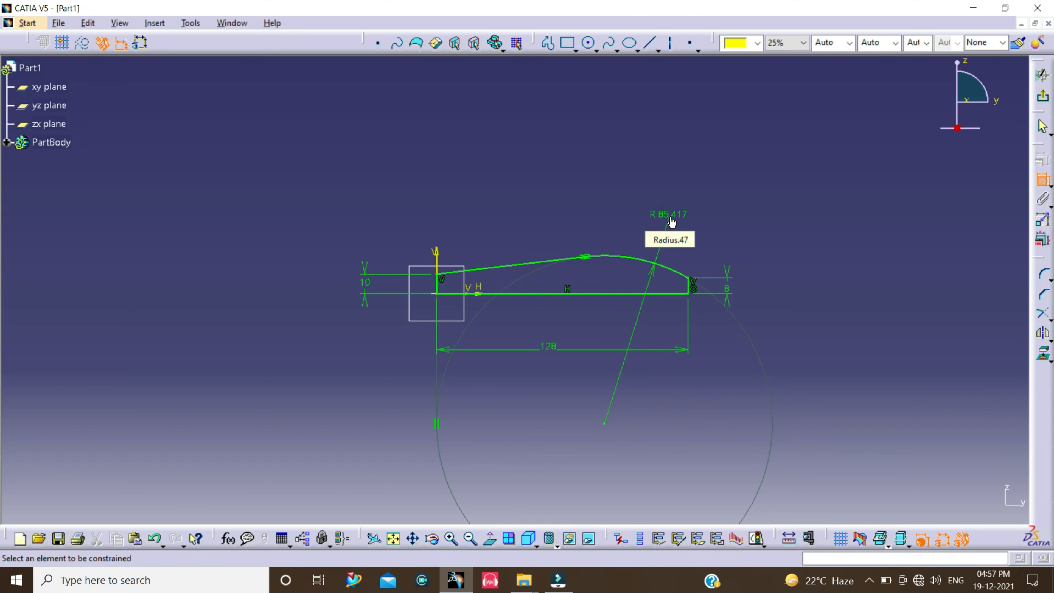
double_click(673, 220)
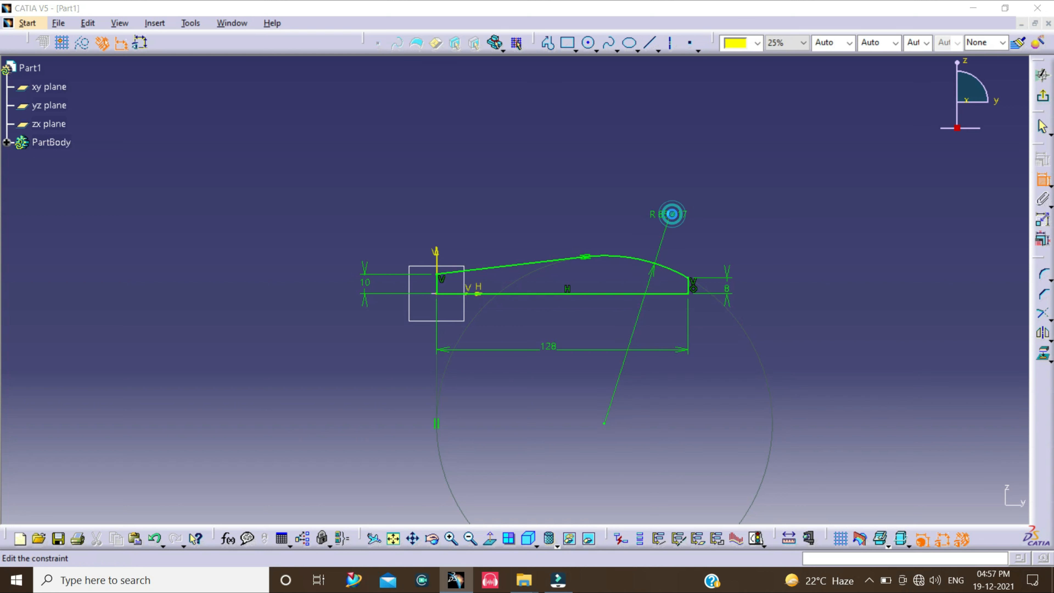
type("82")
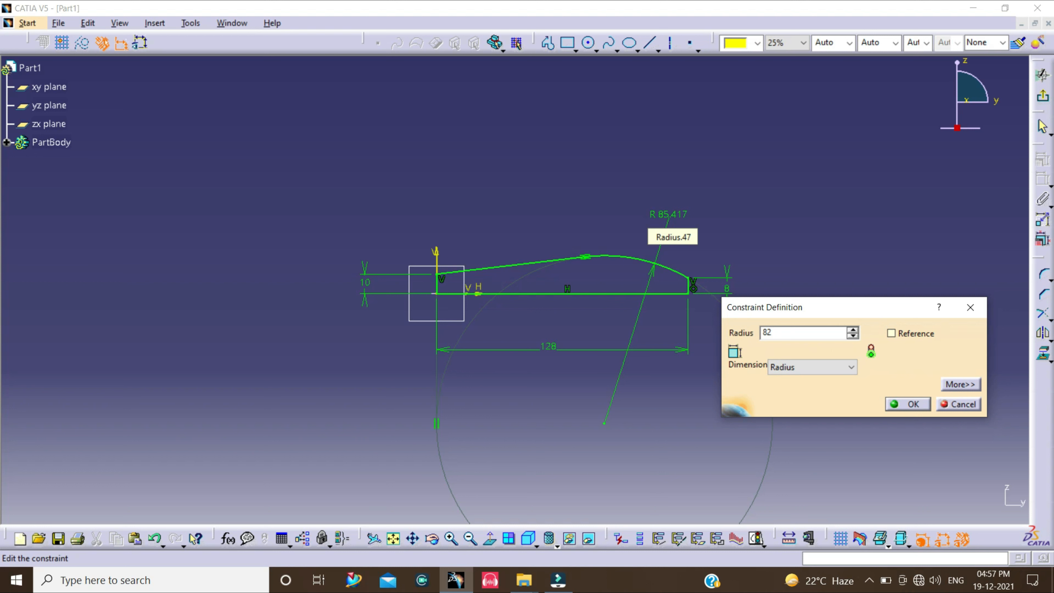
left_click(907, 404)
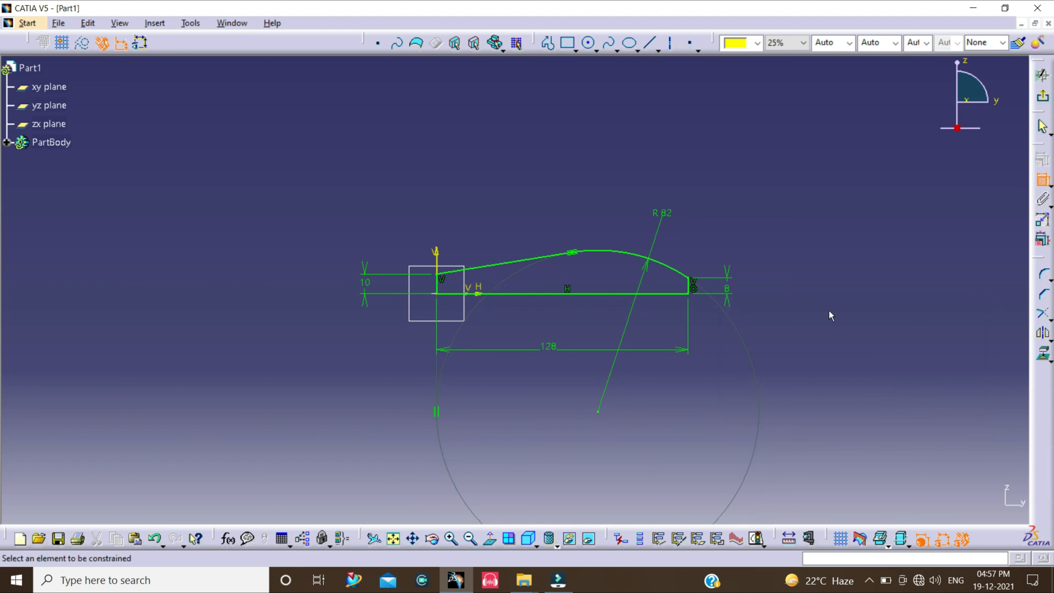
left_click(817, 215)
left_click(1044, 100)
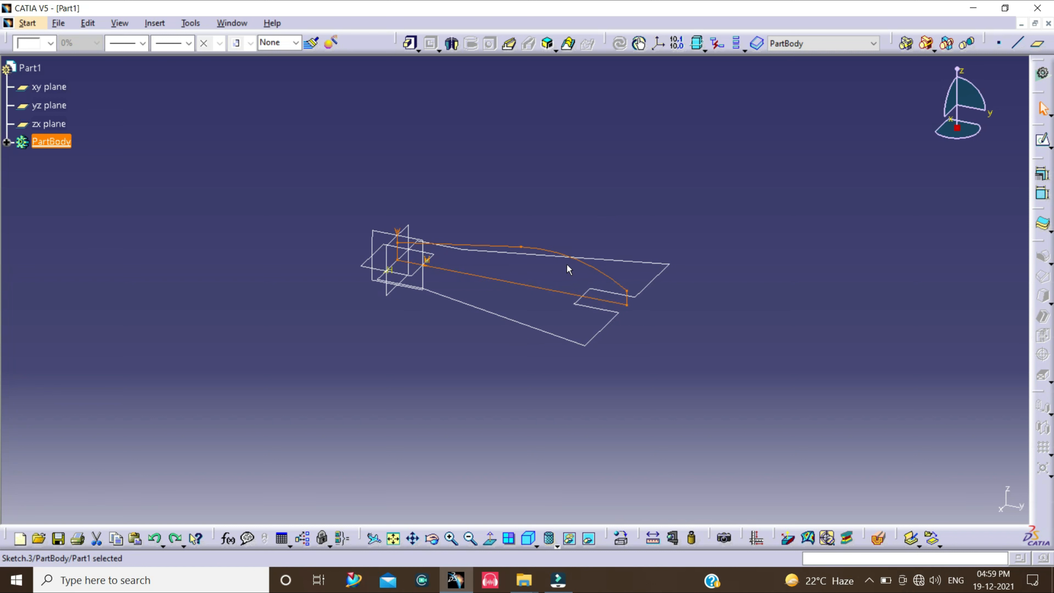
Create a Solid Combine from the side profile as first component and the notched profile as second, both extruded normal to their profiles.
left_click(549, 44)
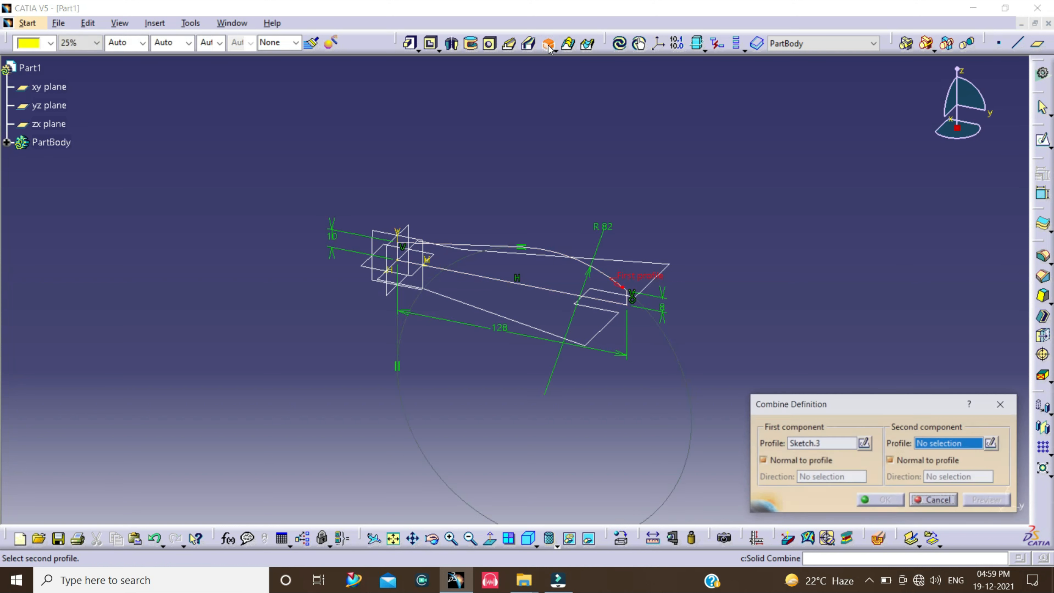
left_click(590, 266)
left_click(589, 266)
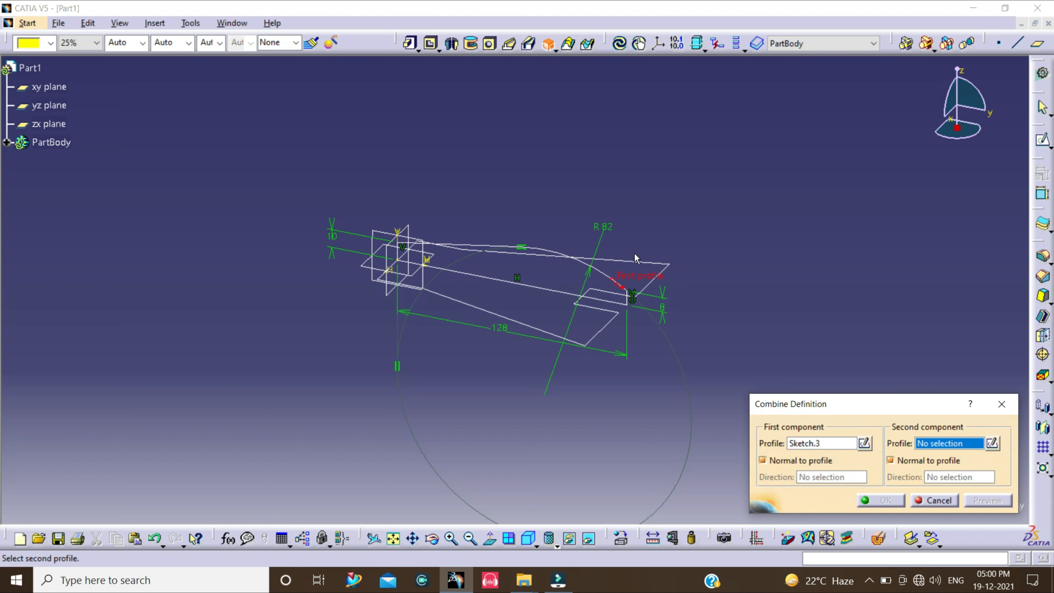
left_click(642, 265)
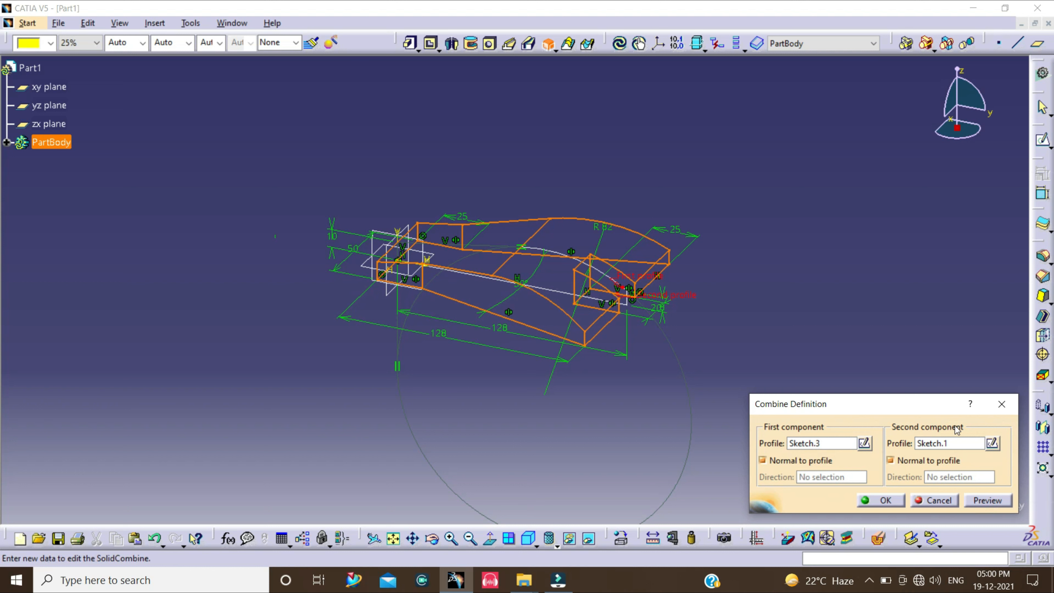
left_click(992, 503)
left_click(886, 501)
mouse_move(527, 363)
middle_mouse_down()
mouse_move(570, 354)
mouse_move(521, 326)
mouse_move(572, 268)
mouse_move(546, 405)
mouse_move(444, 334)
mouse_move(485, 384)
mouse_move(617, 254)
mouse_move(473, 334)
mouse_move(508, 356)
middle_mouse_up()
middle_click_drag(650, 351, 593, 388)
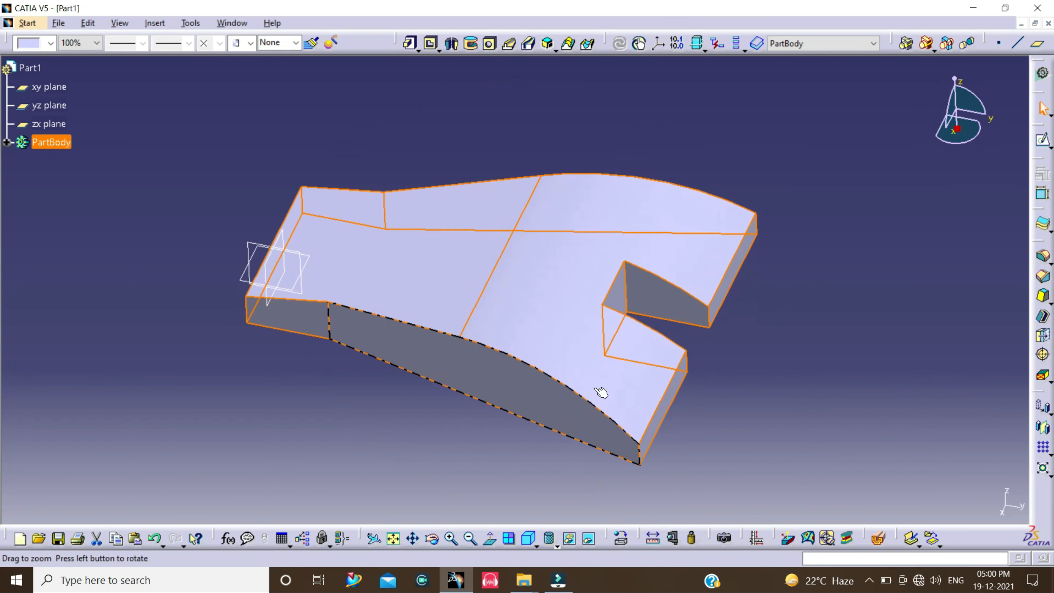
middle_click_drag(523, 412, 378, 346)
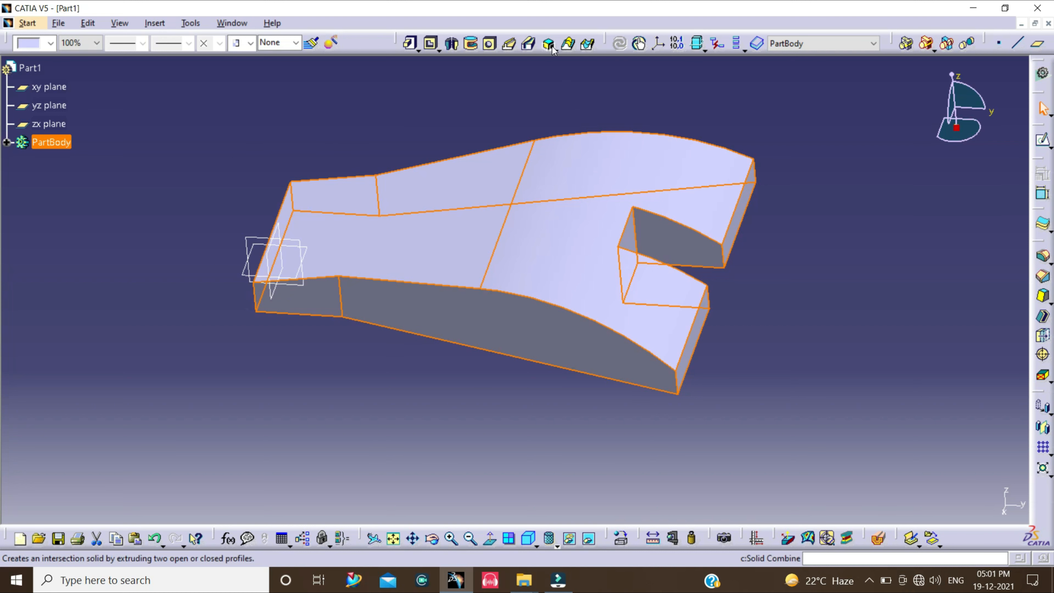
middle_click_drag(402, 153, 594, 181)
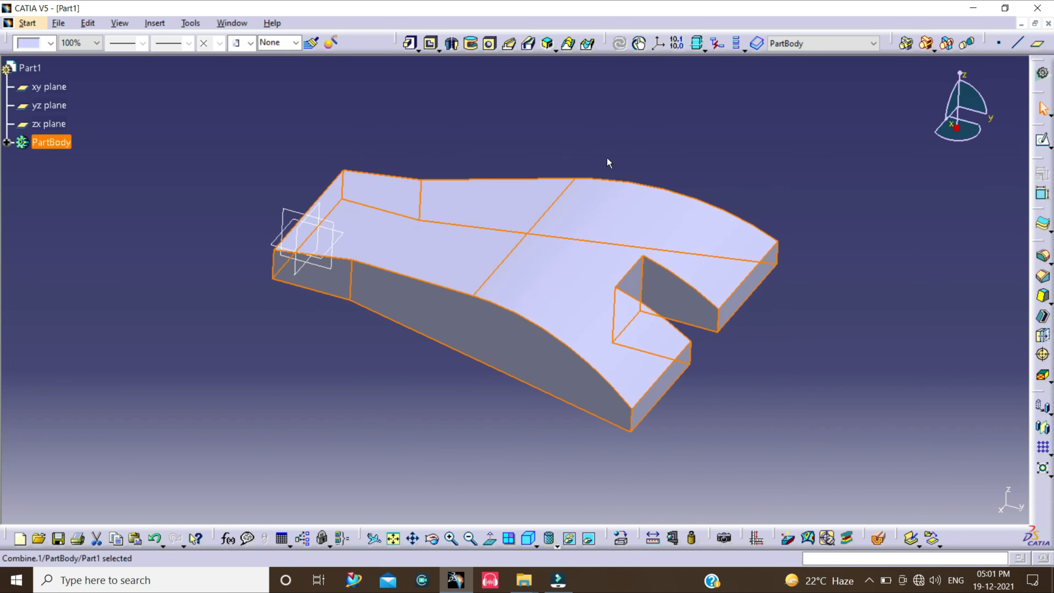